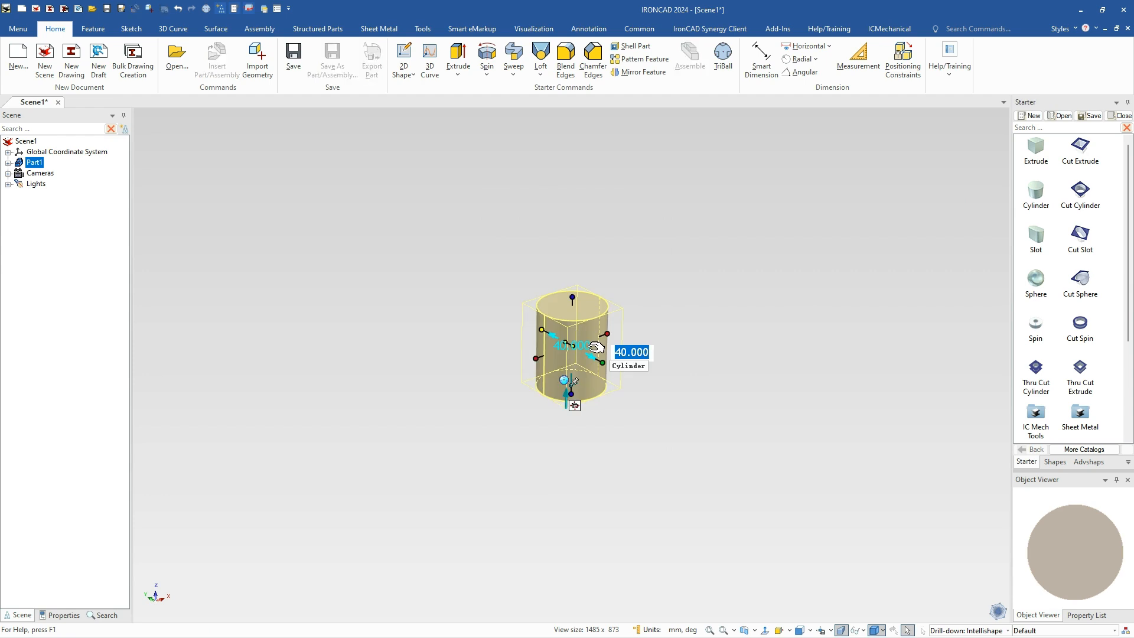
# Set the cylinder's diameter to 110 mm and its height to 90 mm
pyautogui.write('110')
pyautogui.press('Tab')
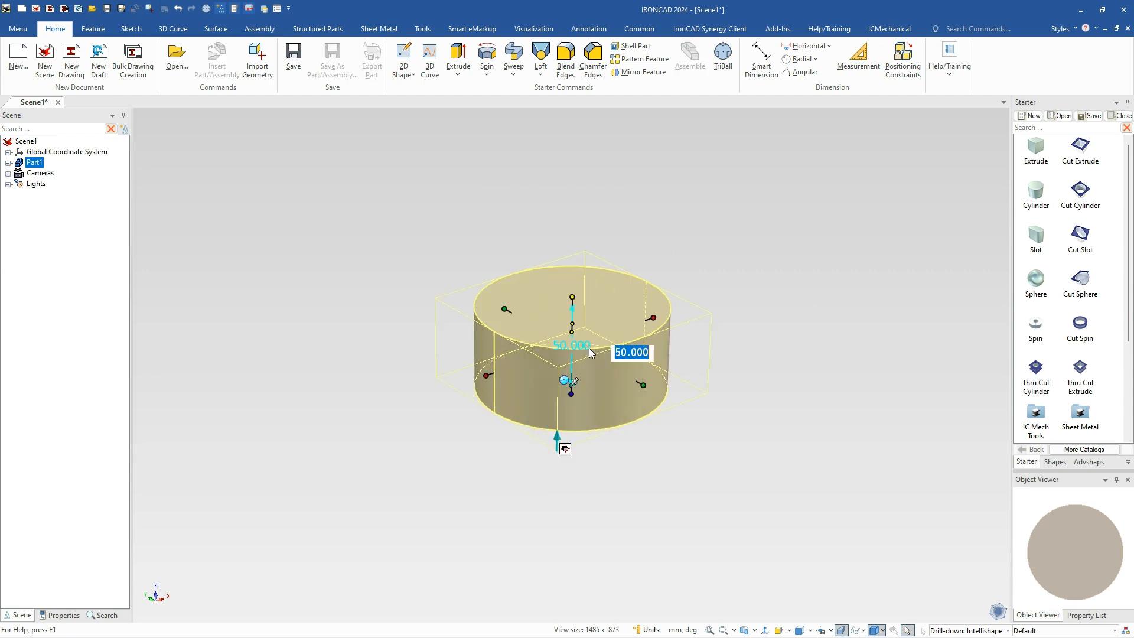
pyautogui.write('90')
pyautogui.press('Tab')
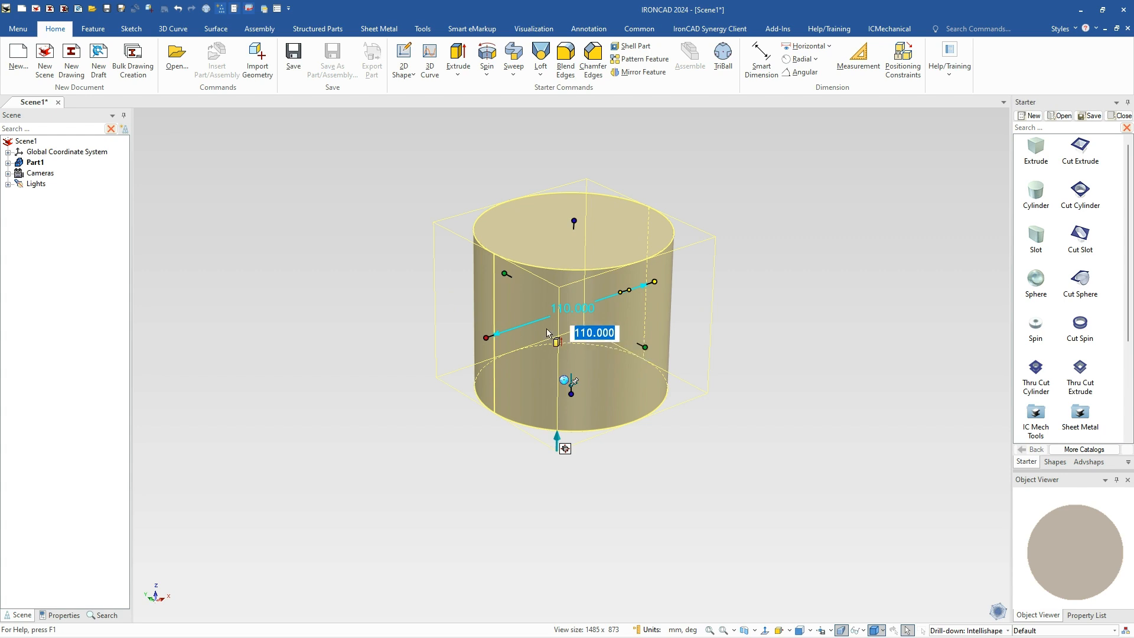
pyautogui.click(332, 335)
# Place a second cylinder centred on the body's end face and stretch it back through the body to about 146 mm long
pyautogui.moveTo(279, 294); pyautogui.dragTo(774, 455)
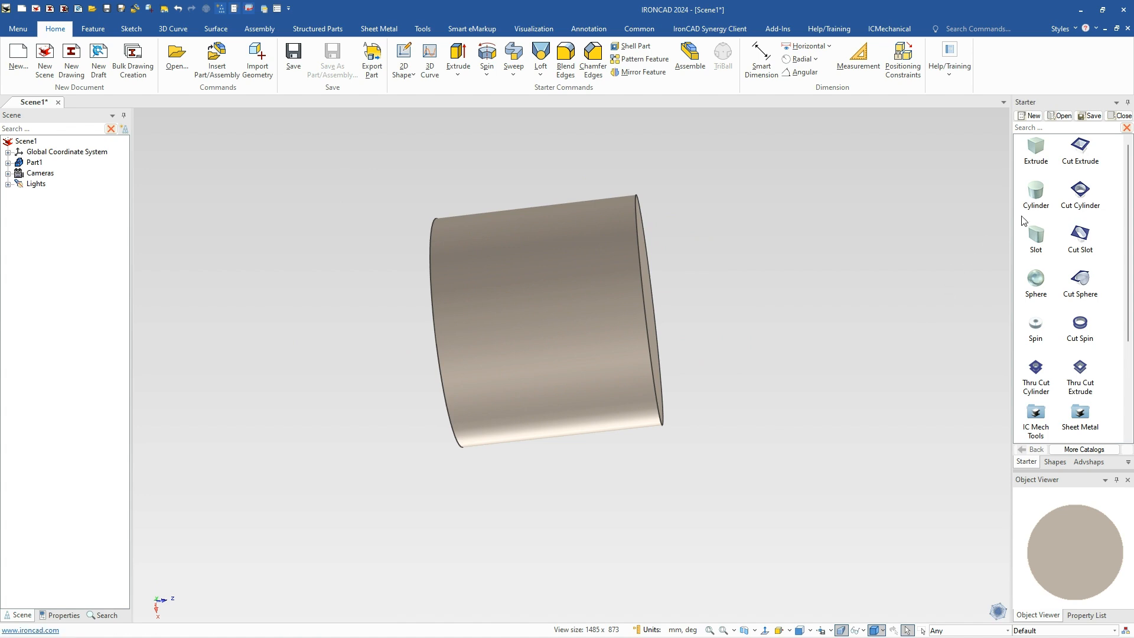
pyautogui.moveTo(910, 374); pyautogui.dragTo(870, 381)
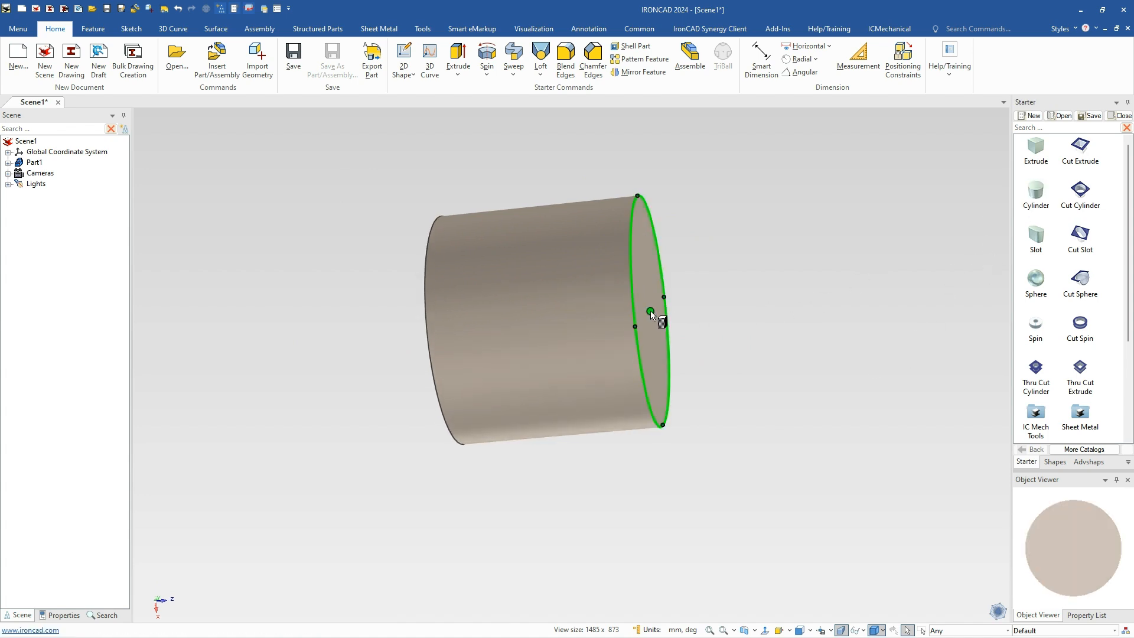
pyautogui.moveTo(650, 313); pyautogui.dragTo(651, 314)
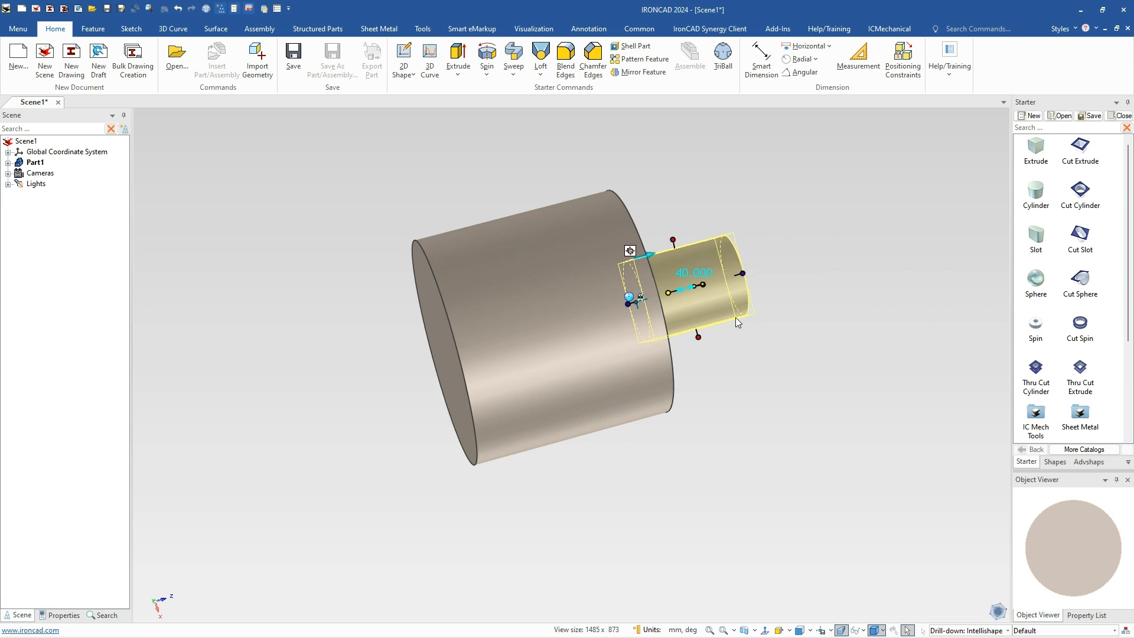
pyautogui.moveTo(633, 300); pyautogui.dragTo(435, 375)
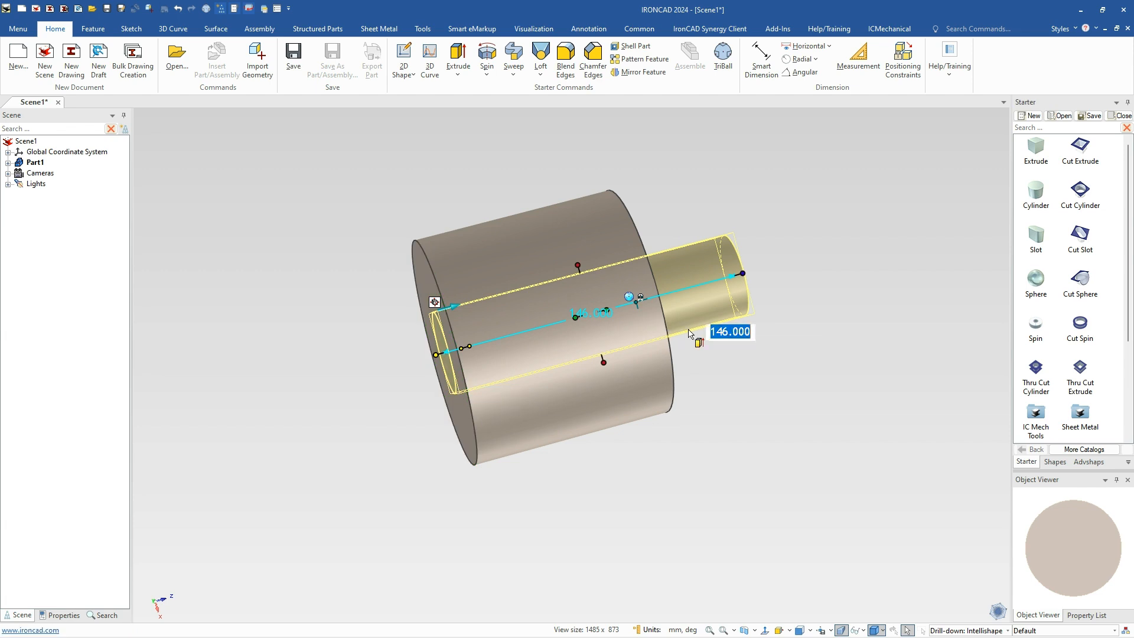
# Set the inner cylinder's length to 123 mm and its diameter to 52+20 mm
pyautogui.moveTo(716, 379); pyautogui.dragTo(659, 390, button='middle')
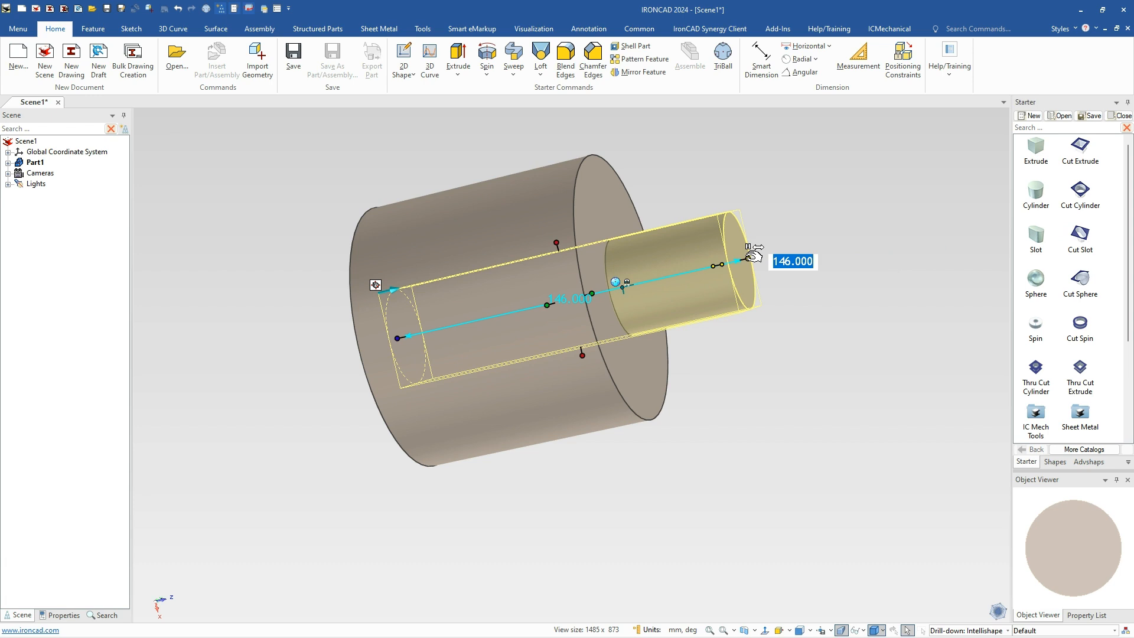
pyautogui.write('12')
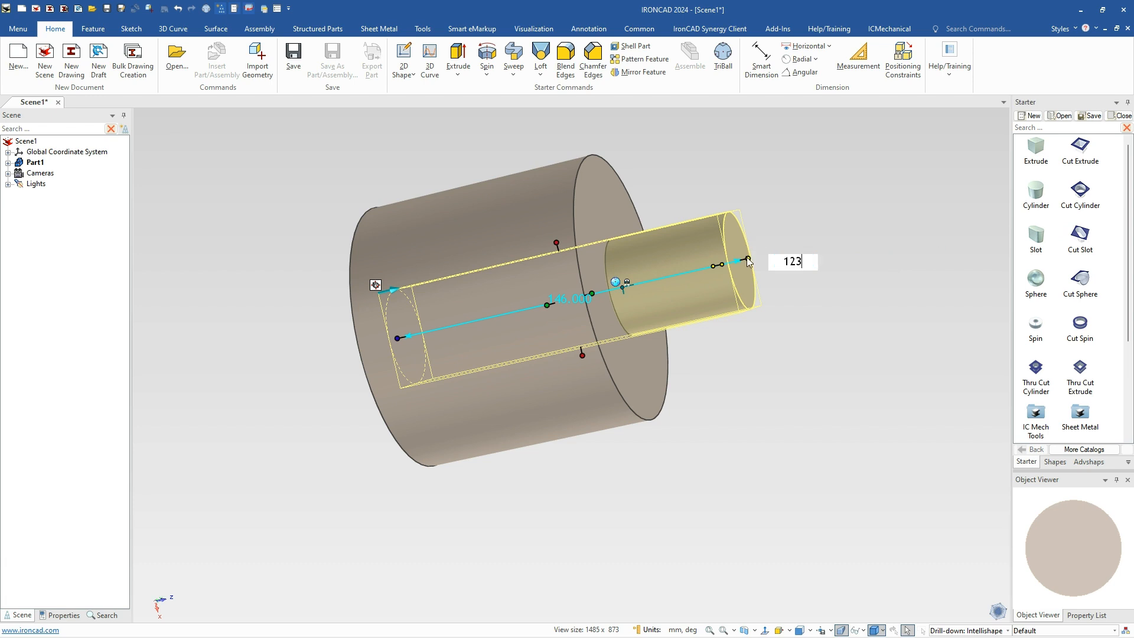
pyautogui.write('3')
pyautogui.press('Tab')
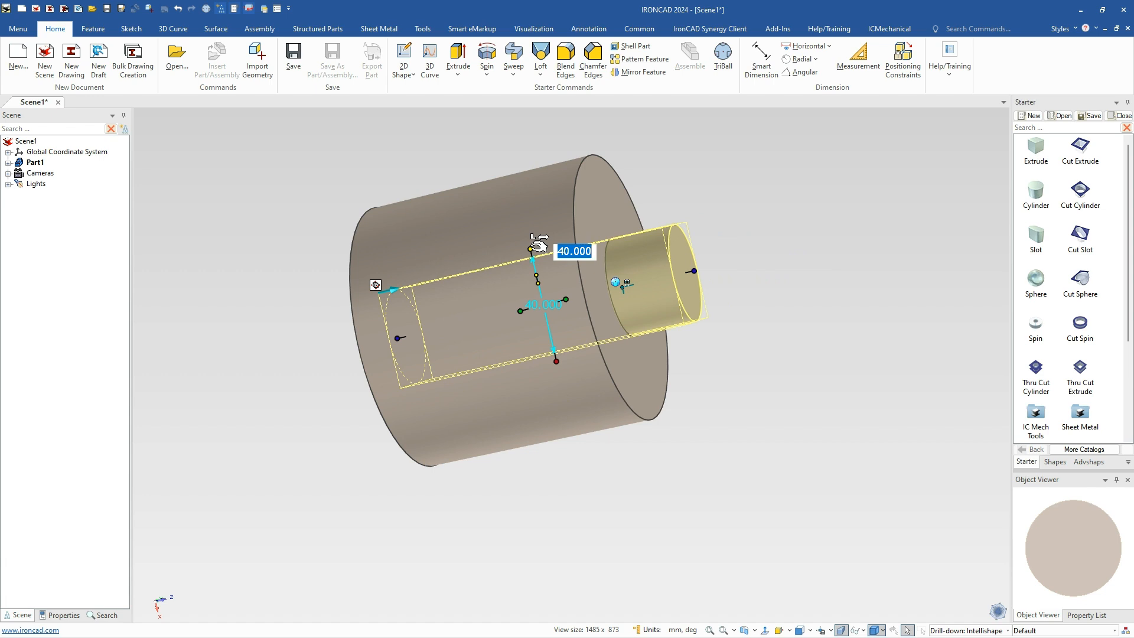
pyautogui.write('52+20')
pyautogui.press('Return')
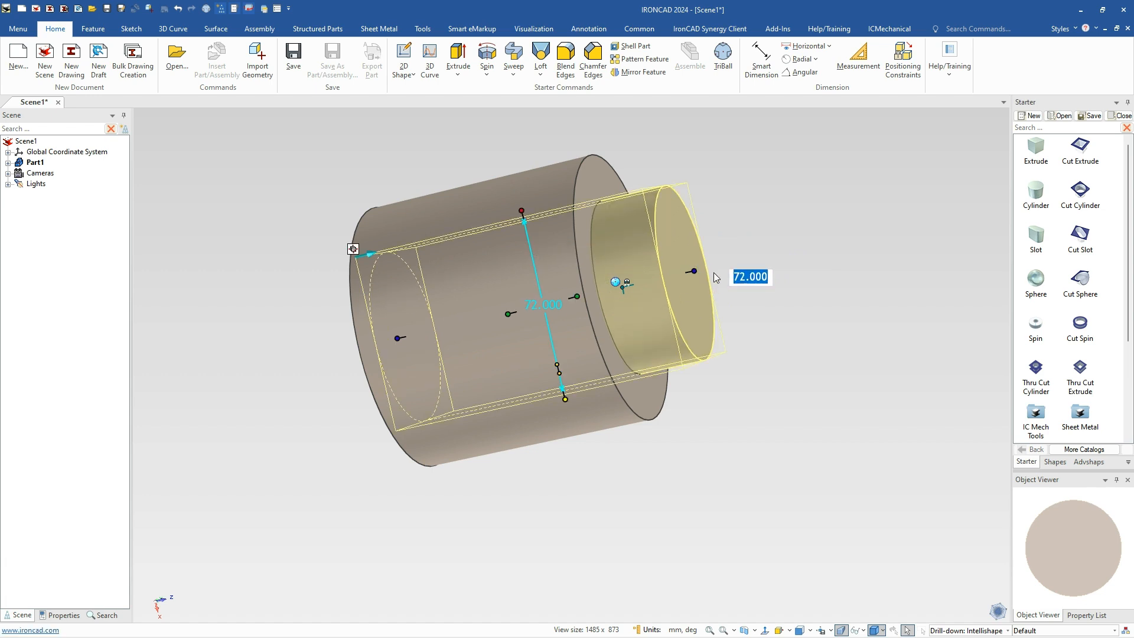
pyautogui.click(757, 270)
# Place a third cylinder centred on the neck's end face and flip its extrude direction back into the part
pyautogui.scroll(3, 703, 312)
pyautogui.moveTo(1036, 190); pyautogui.dragTo(663, 279)
pyautogui.rightClick(663, 280)
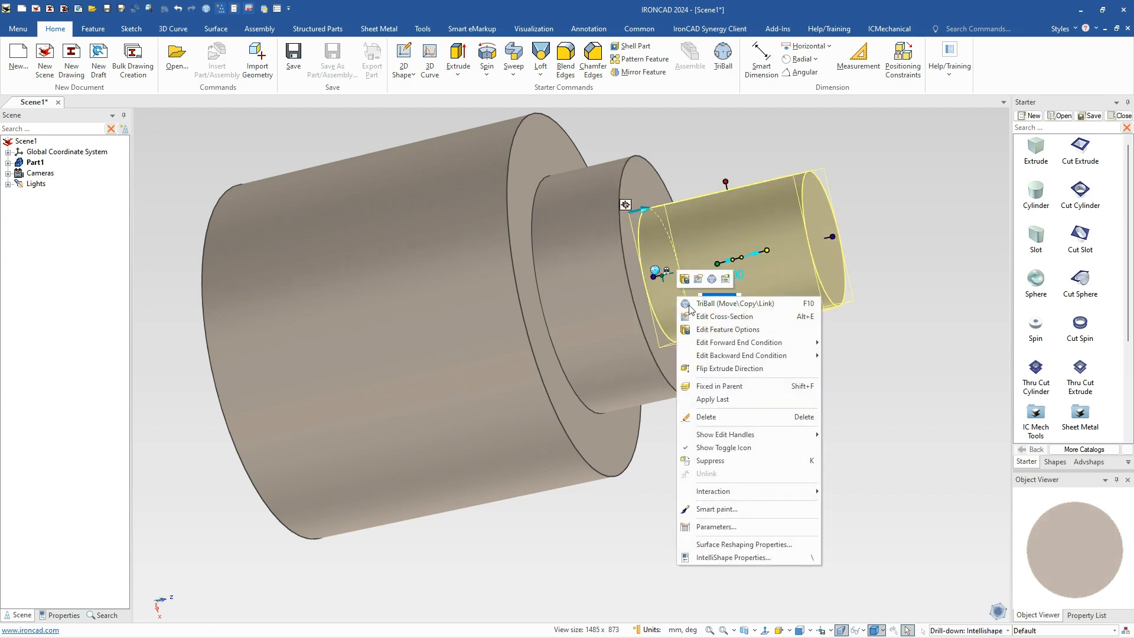
pyautogui.click(720, 369)
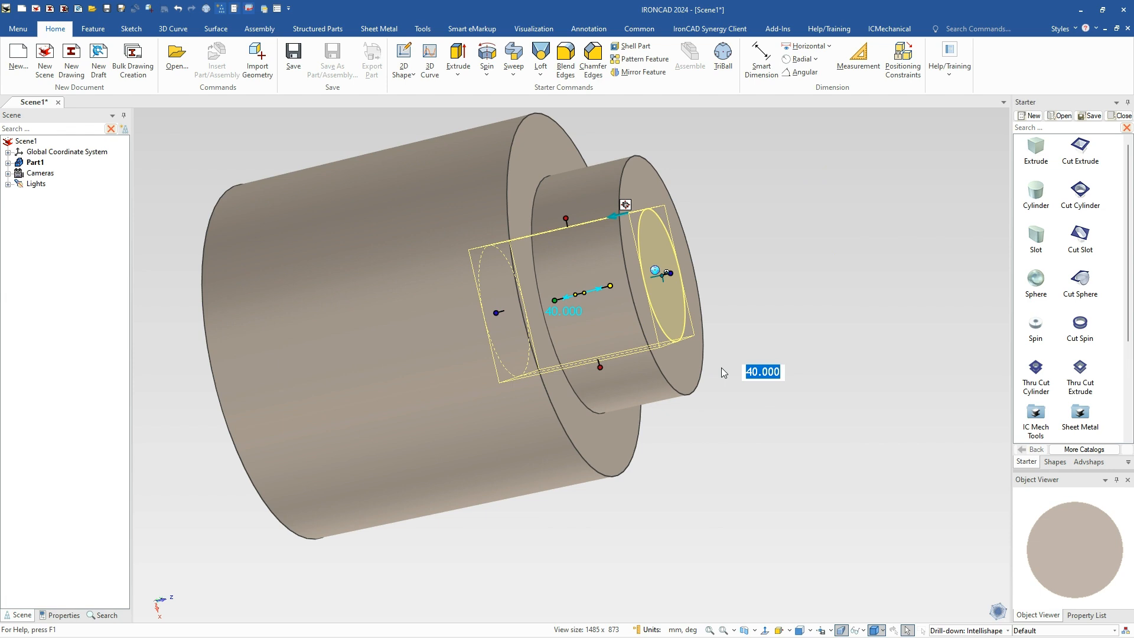
# Size the new cylinder as a flange with a diameter of 88 mm and a thickness of 12 mm
pyautogui.moveTo(603, 362)
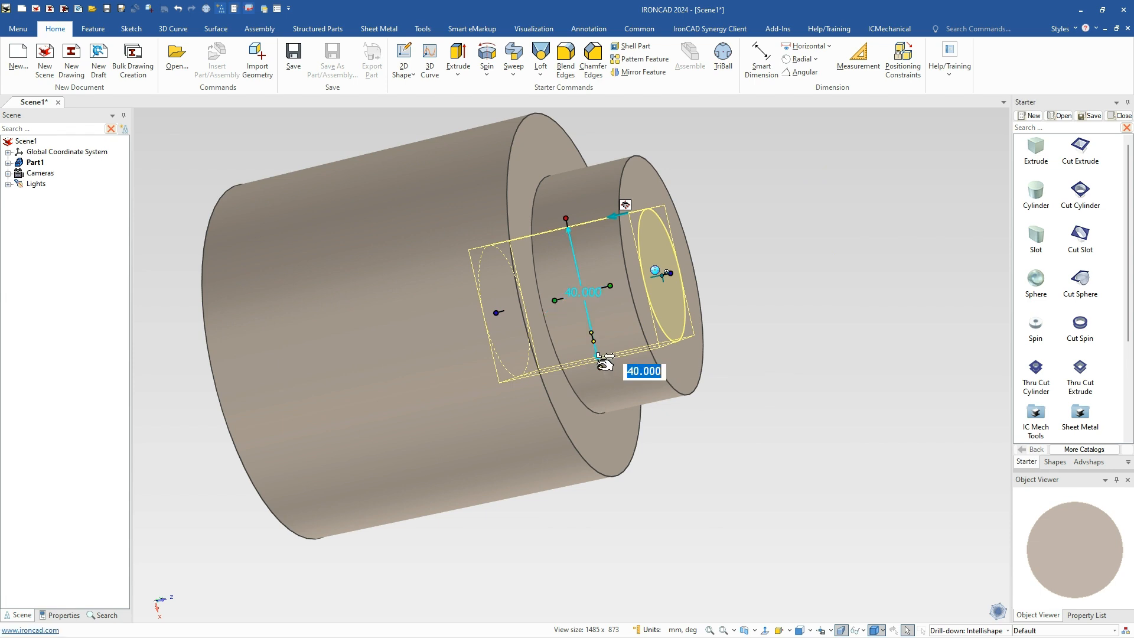
pyautogui.write('88')
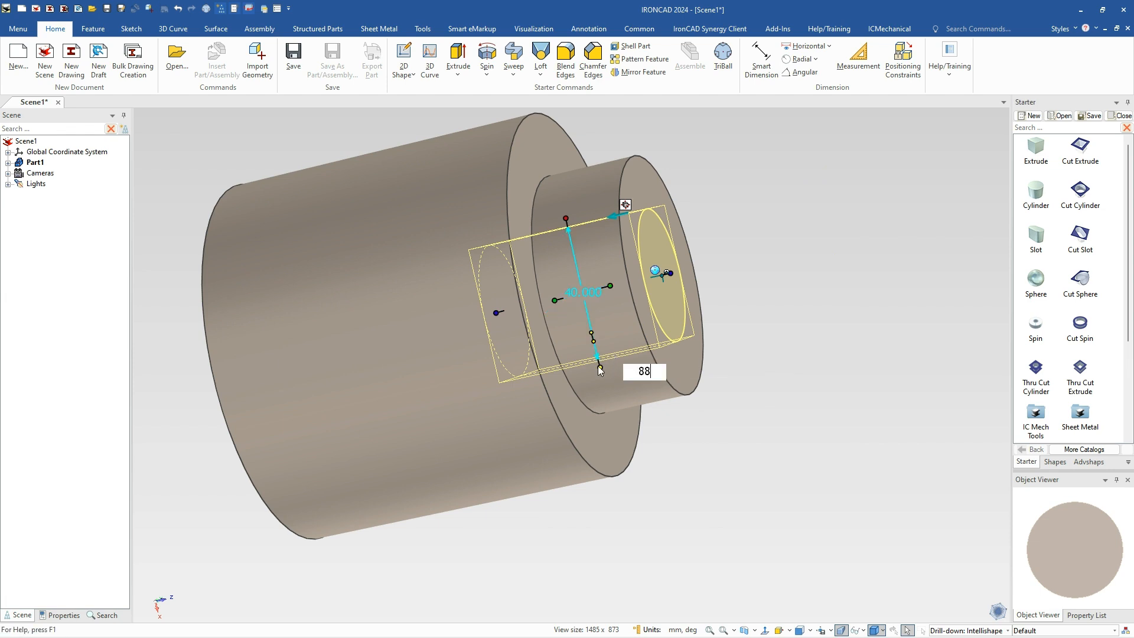
pyautogui.press('Return')
pyautogui.moveTo(600, 375); pyautogui.dragTo(580, 379, button='middle')
pyautogui.moveTo(527, 242)
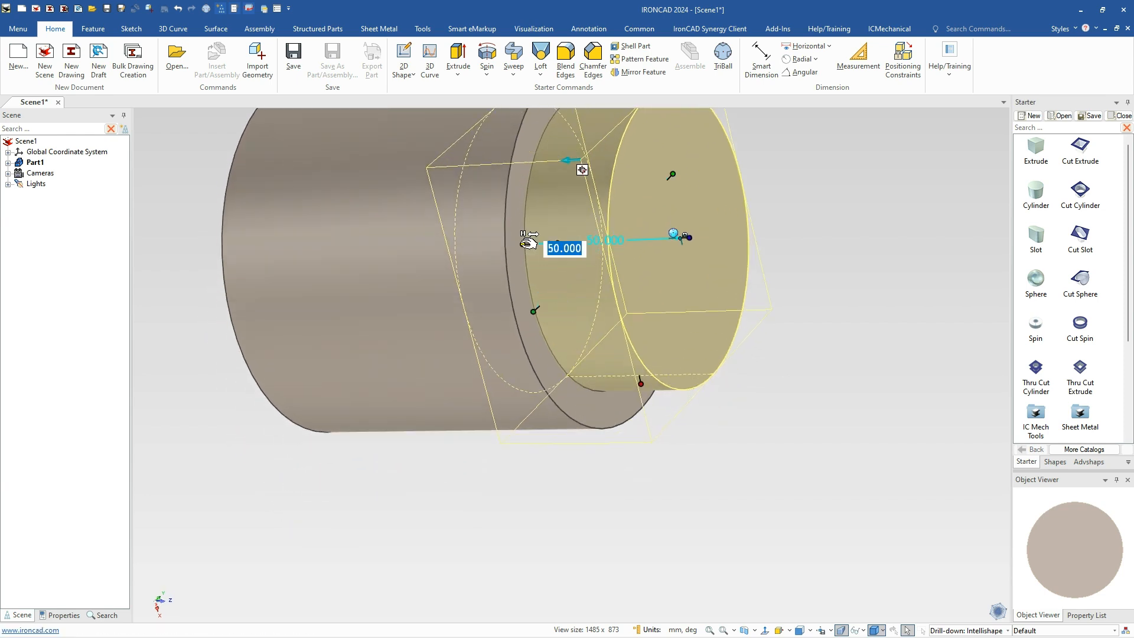
pyautogui.write('12')
pyautogui.press('Return')
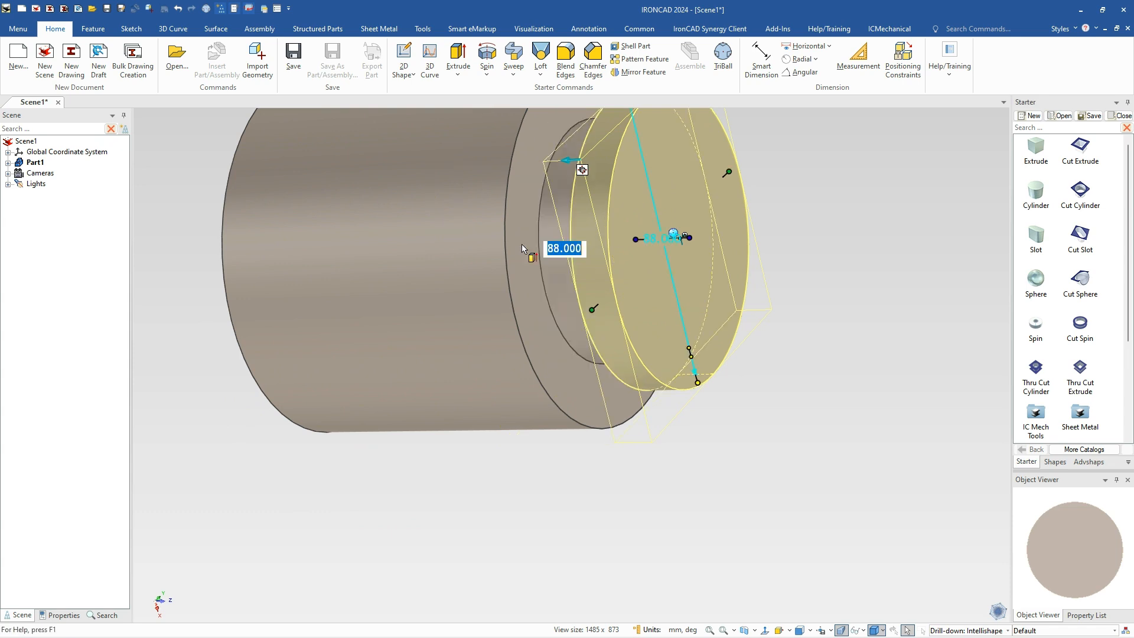
# Chamfer both edges of the flange's outer face with the Distance-Angle type at 3 mm and 45 degrees
pyautogui.click(597, 287)
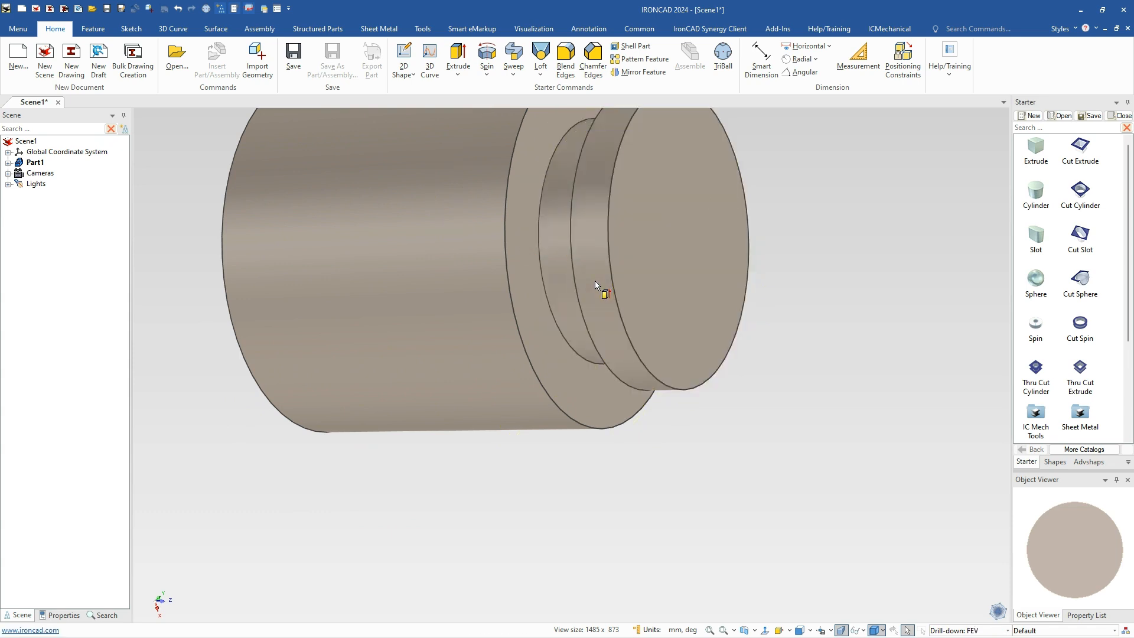
pyautogui.rightClick(595, 284)
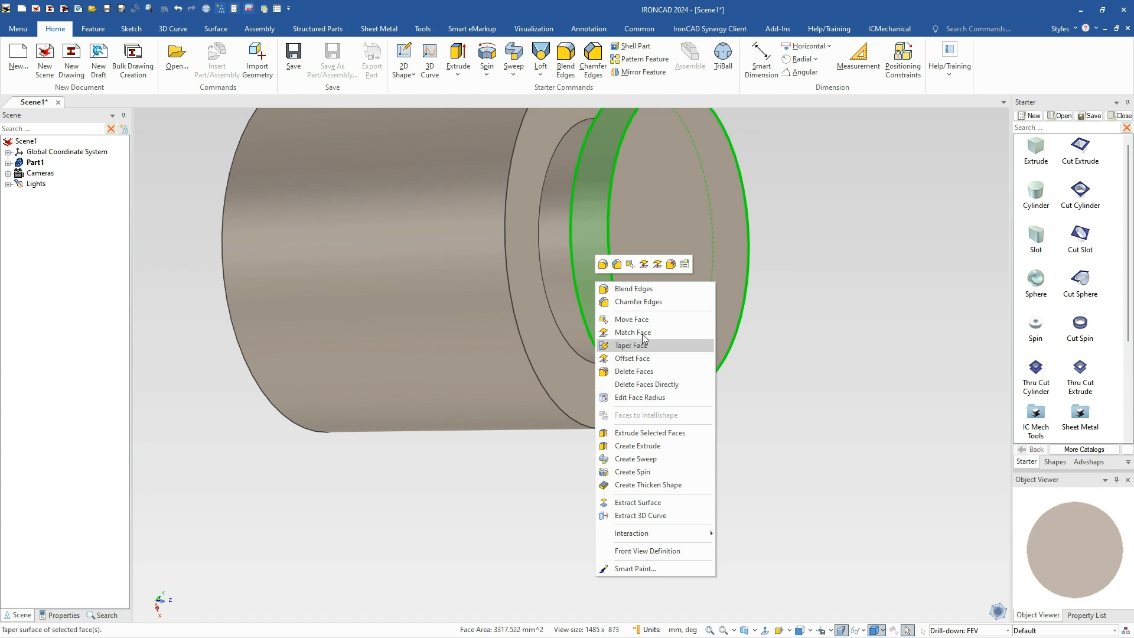
pyautogui.click(639, 302)
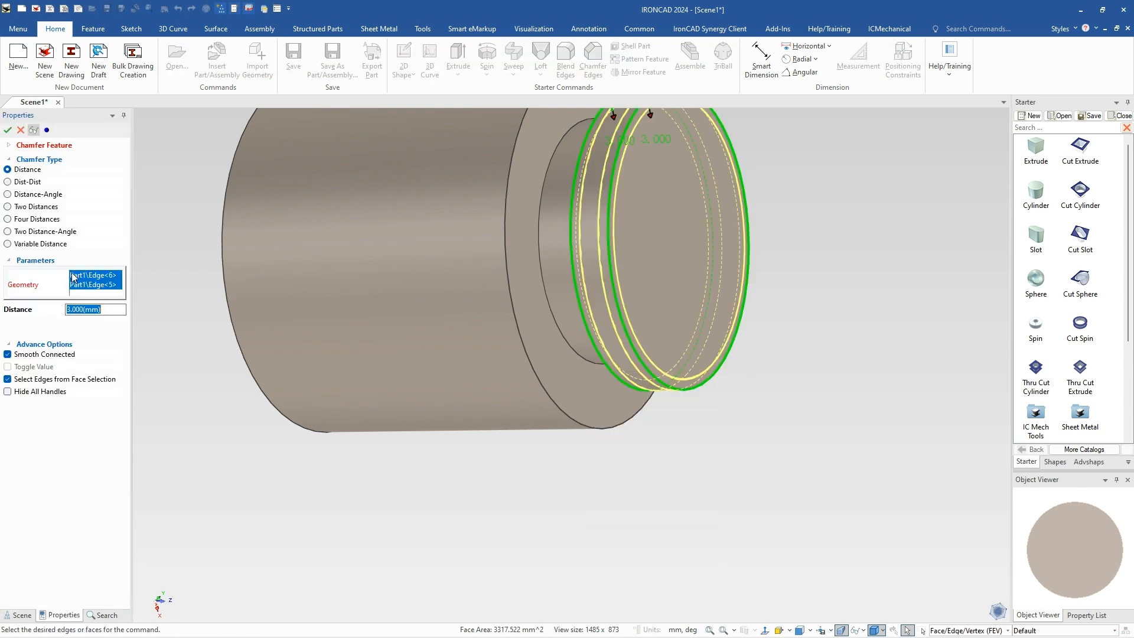
pyautogui.click(39, 194)
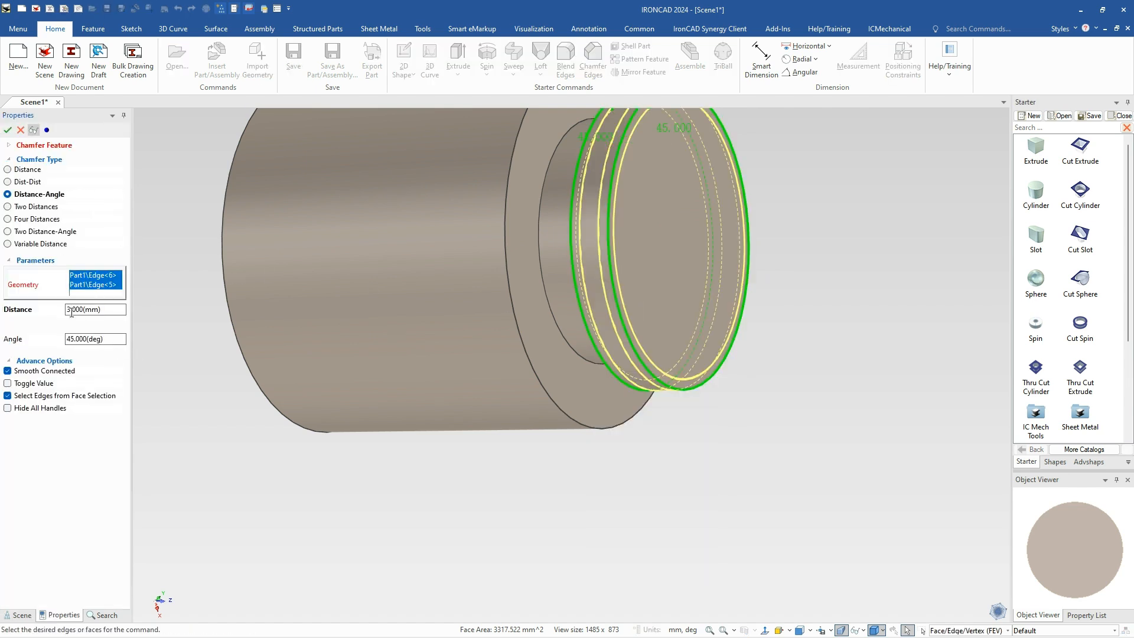
pyautogui.click(8, 129)
# Place another cylinder at the centre of the body's flat end face, opposite the flange
pyautogui.moveTo(620, 379); pyautogui.dragTo(742, 325, button='middle')
pyautogui.scroll(-3, 646, 376)
pyautogui.moveTo(521, 439); pyautogui.dragTo(658, 443, button='middle')
pyautogui.scroll(1, 658, 443)
pyautogui.scroll(-5, 402, 373)
pyautogui.scroll(3, 398, 371)
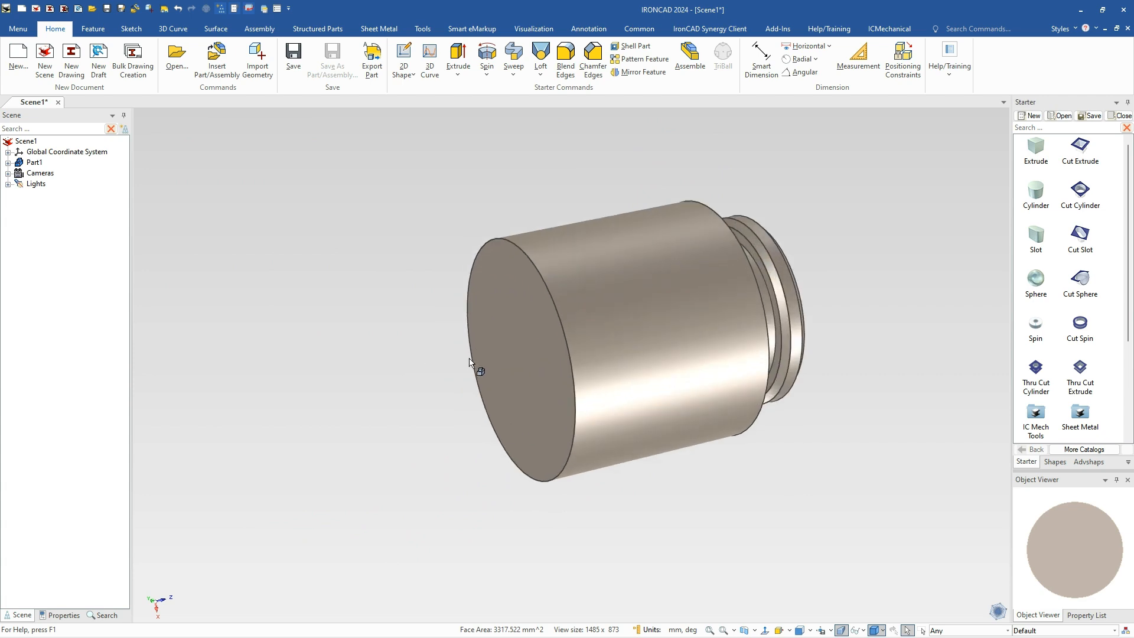
pyautogui.keyDown('shift'); pyautogui.moveTo(833, 353); pyautogui.dragTo(687, 374, button='middle'); pyautogui.keyUp('shift')
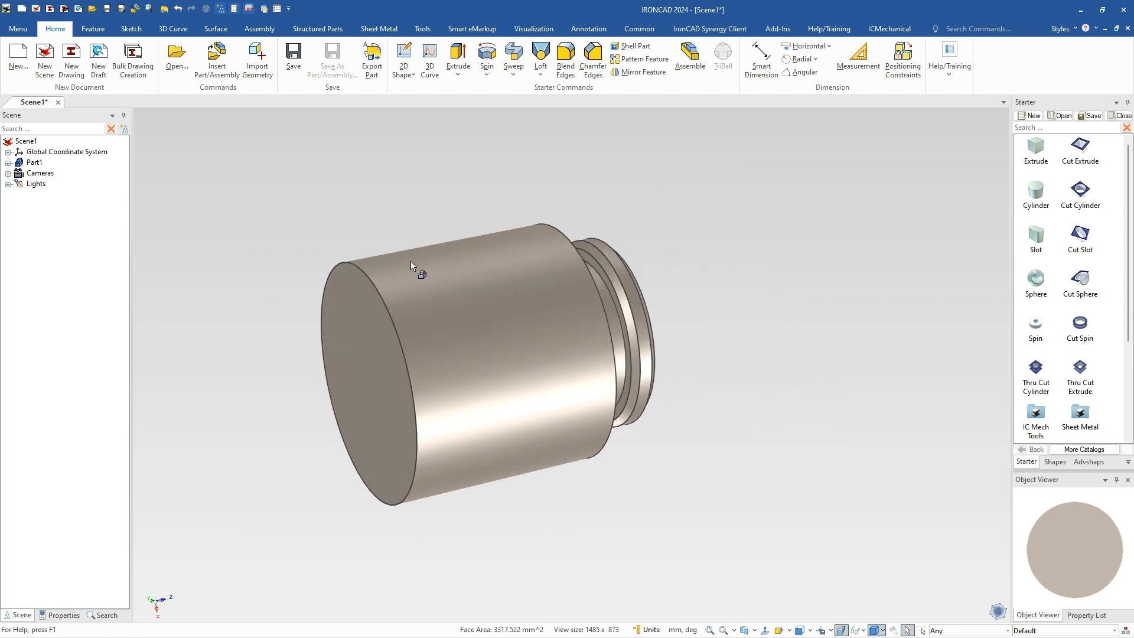
pyautogui.moveTo(1022, 210); pyautogui.dragTo(366, 384)
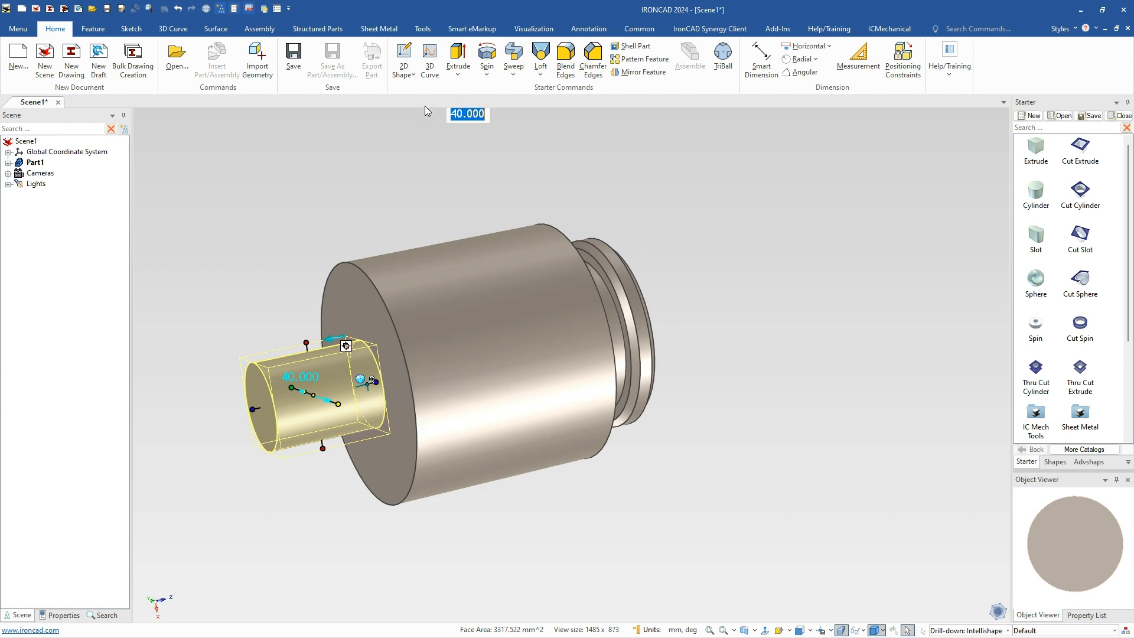
# Use the TriBall to rotate the new cylinder 90 degrees and move it 50 mm into the body along its axis
pyautogui.press('F10')
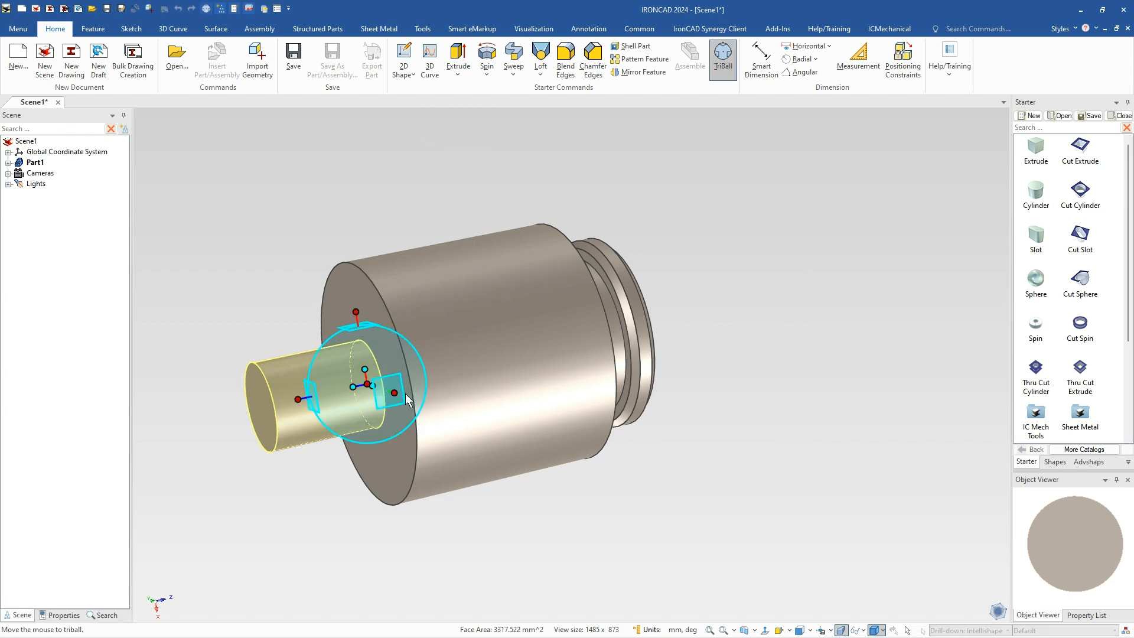
pyautogui.moveTo(346, 415); pyautogui.dragTo(340, 390)
pyautogui.write('90')
pyautogui.press('Return')
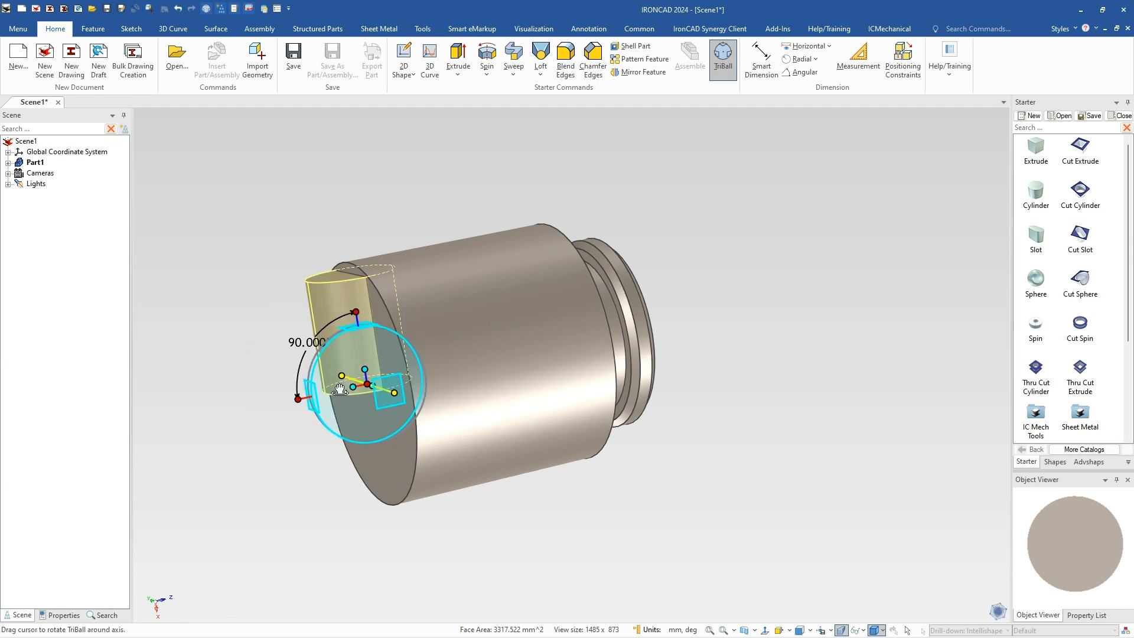
pyautogui.moveTo(298, 400)
pyautogui.mouseDown()
pyautogui.moveTo(365, 385)
pyautogui.moveTo(295, 406)
pyautogui.mouseUp()
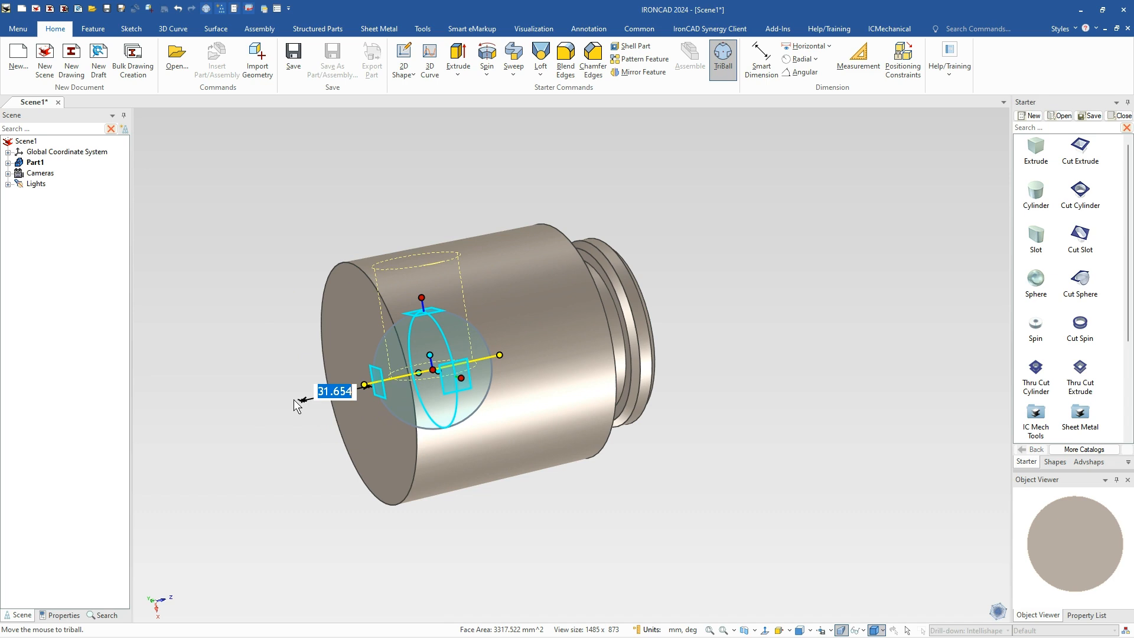
pyautogui.write('50')
pyautogui.press('Return')
pyautogui.press('F10')
# Lengthen the perpendicular cylinder so it protrudes through the body's side, and set its diameter to 38 mm
pyautogui.click(453, 244)
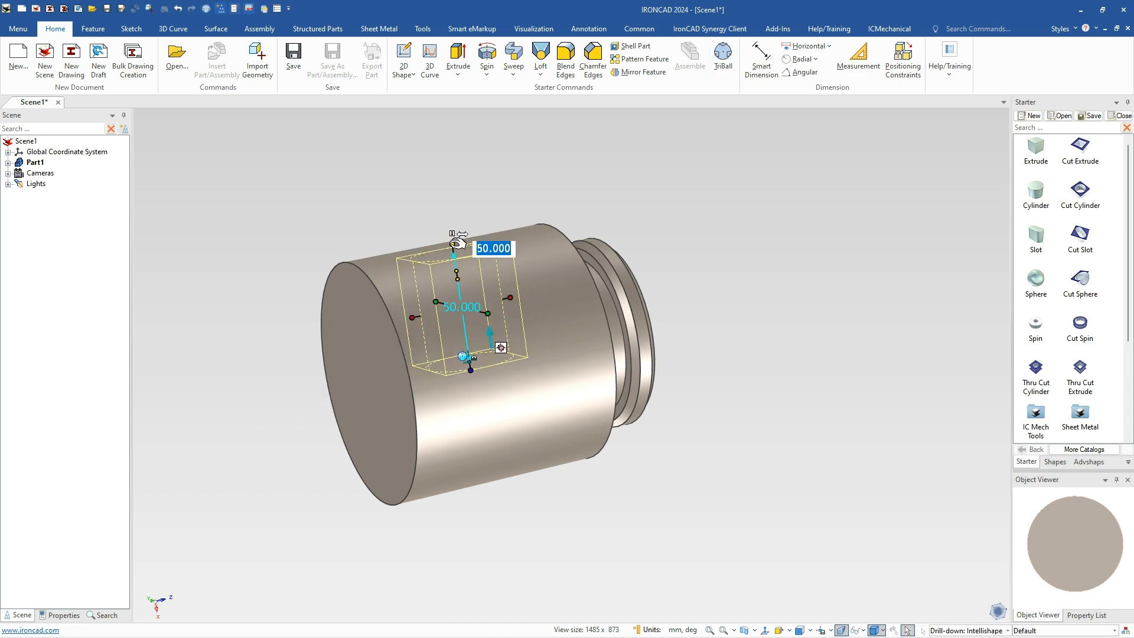
pyautogui.write('40')
pyautogui.press('Return')
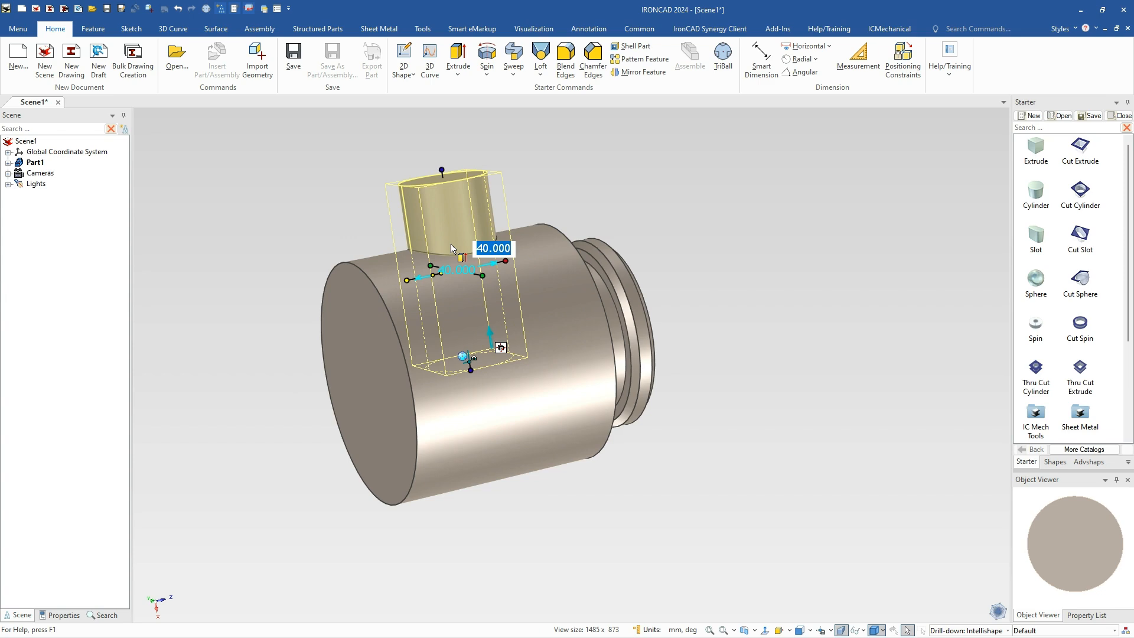
pyautogui.write('38')
pyautogui.press('Return')
pyautogui.click(714, 415)
# Blend the large body's outer edge on the flange side with a constant 14 mm radius
pyautogui.moveTo(668, 402); pyautogui.dragTo(585, 419, button='middle')
pyautogui.click(586, 413)
pyautogui.click(584, 408)
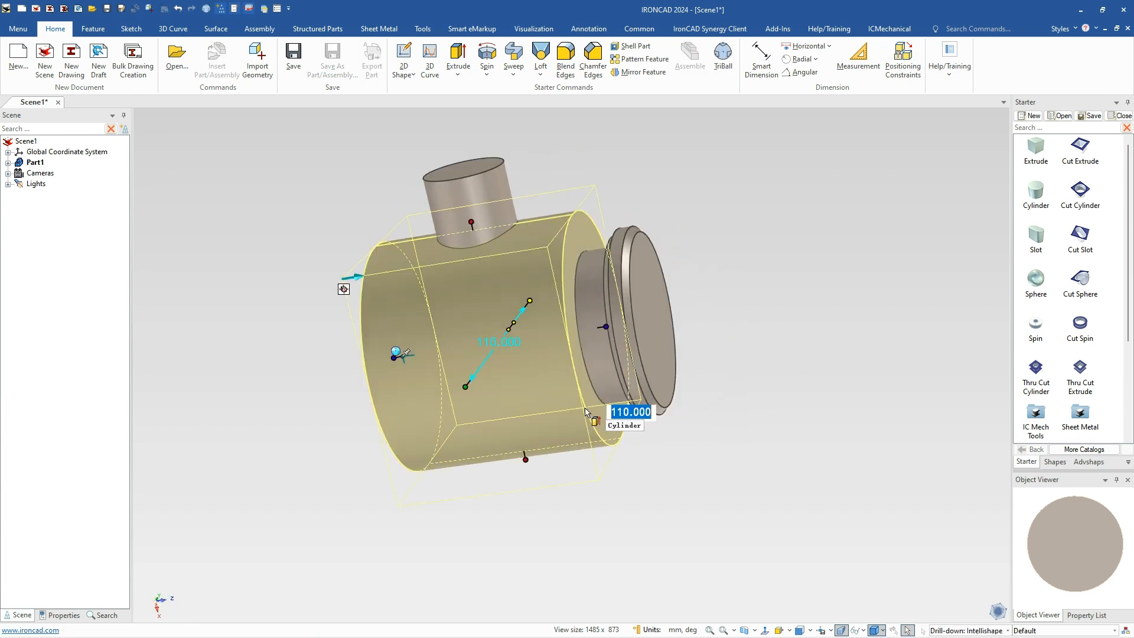
pyautogui.click(585, 408)
pyautogui.rightClick(585, 408)
pyautogui.click(615, 413)
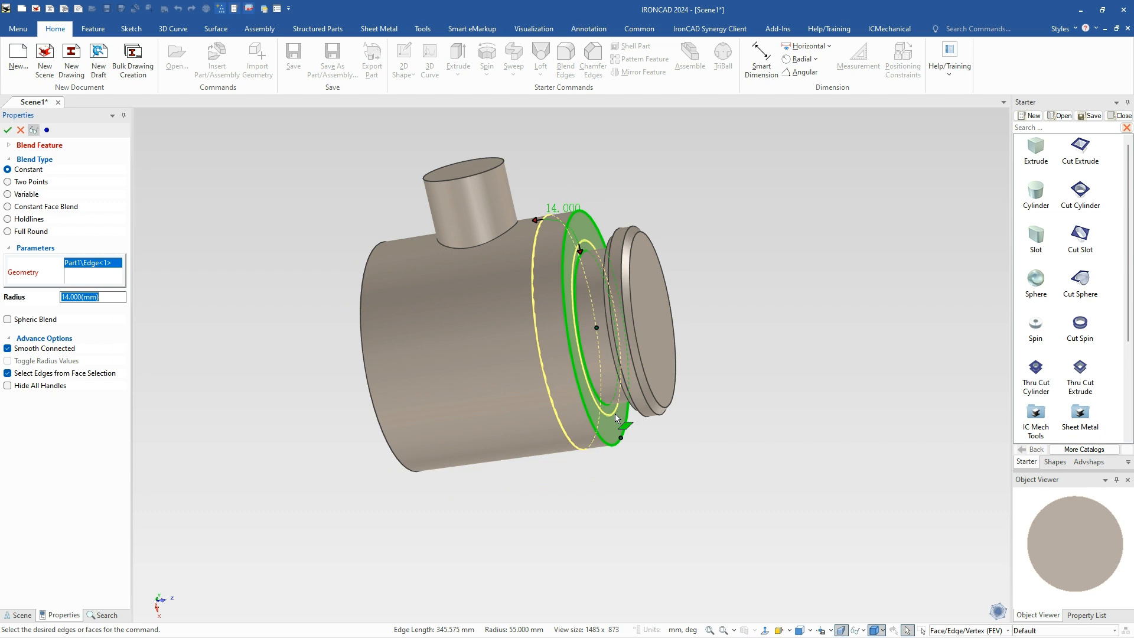
pyautogui.click(7, 129)
# Shell the part inward with a 10 mm thickness, opening the body's flat end, the side branch's end and the flange's end face
pyautogui.moveTo(690, 532); pyautogui.dragTo(754, 506, button='middle')
pyautogui.keyDown('shift'); pyautogui.moveTo(502, 299); pyautogui.dragTo(518, 315, button='middle'); pyautogui.keyUp('shift')
pyautogui.moveTo(595, 353); pyautogui.dragTo(630, 357, button='middle')
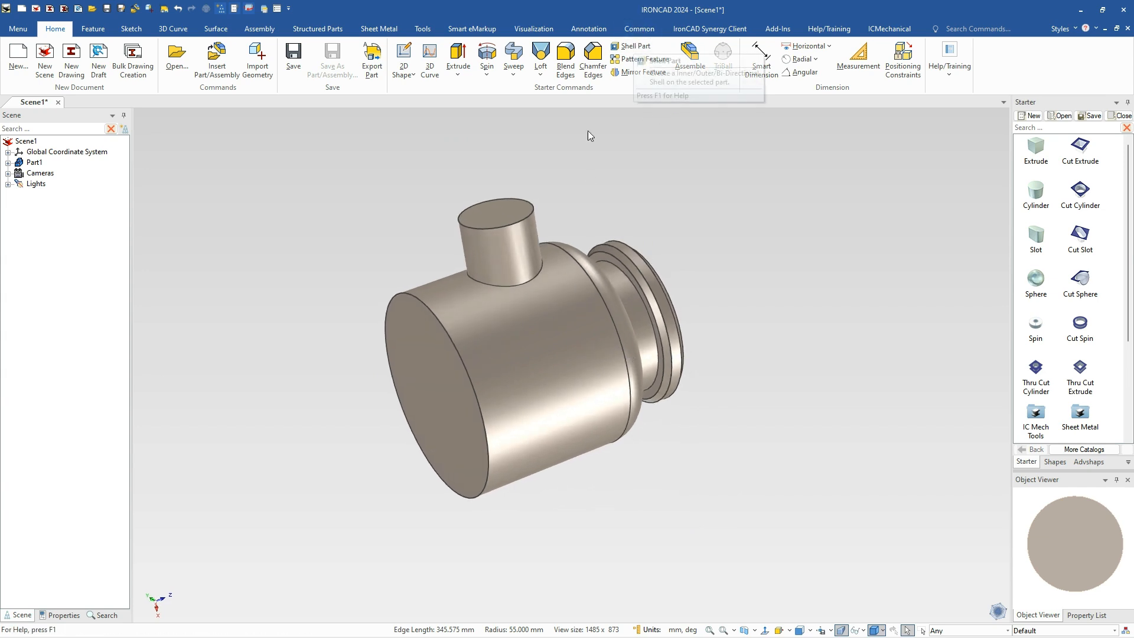
pyautogui.click(544, 349)
pyautogui.rightClick(543, 348)
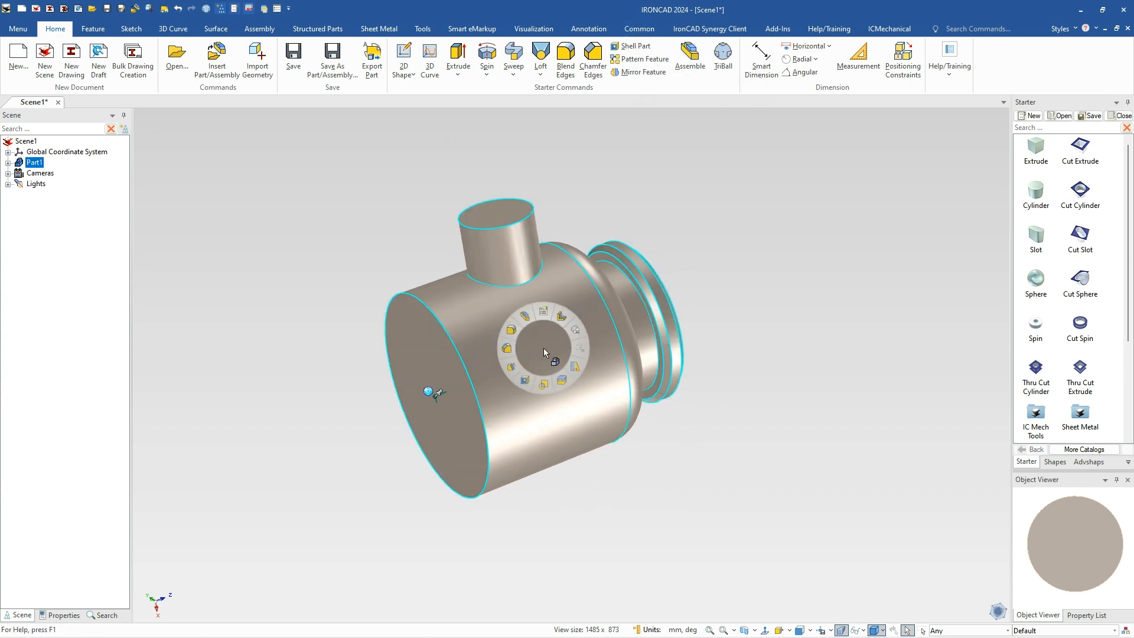
pyautogui.click(526, 381)
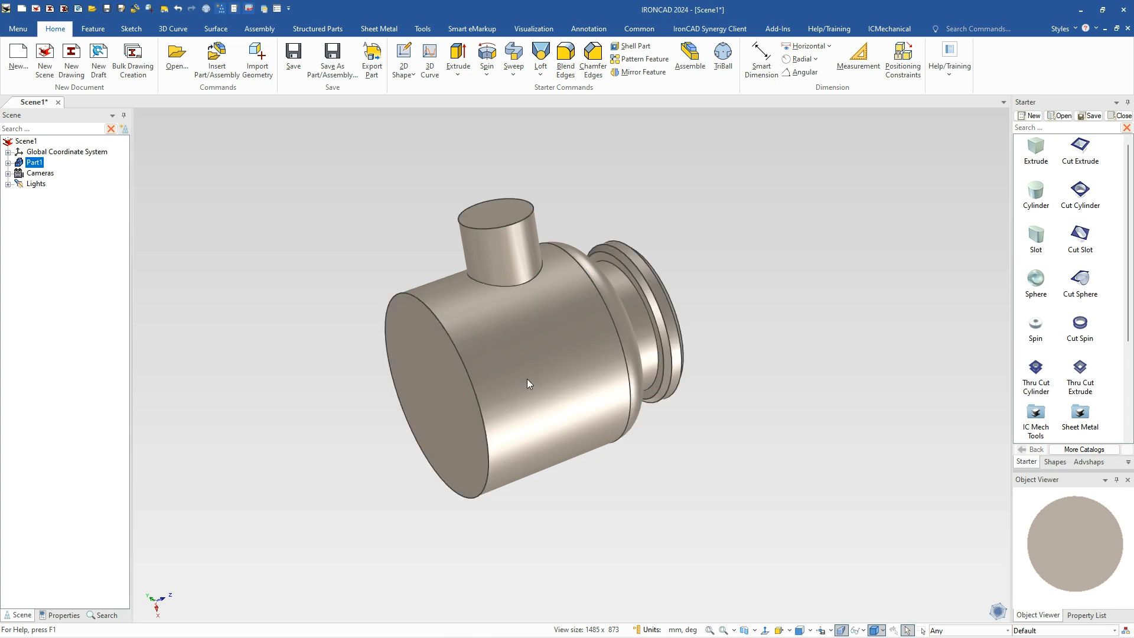
pyautogui.click(457, 392)
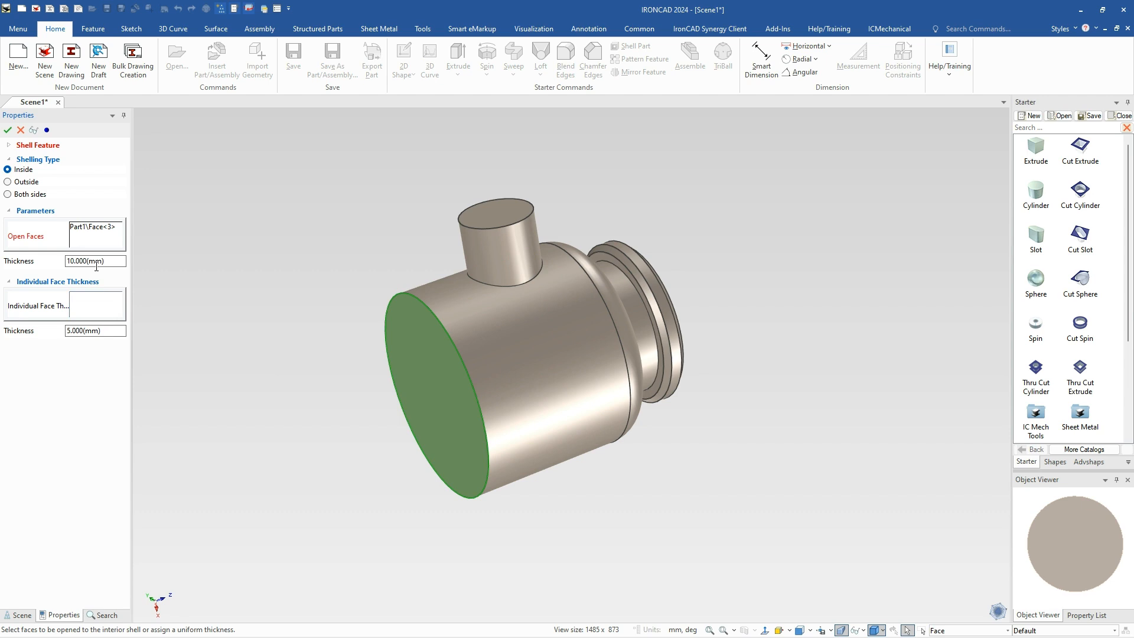
pyautogui.click(509, 218)
pyautogui.moveTo(835, 377); pyautogui.dragTo(423, 137, button='middle')
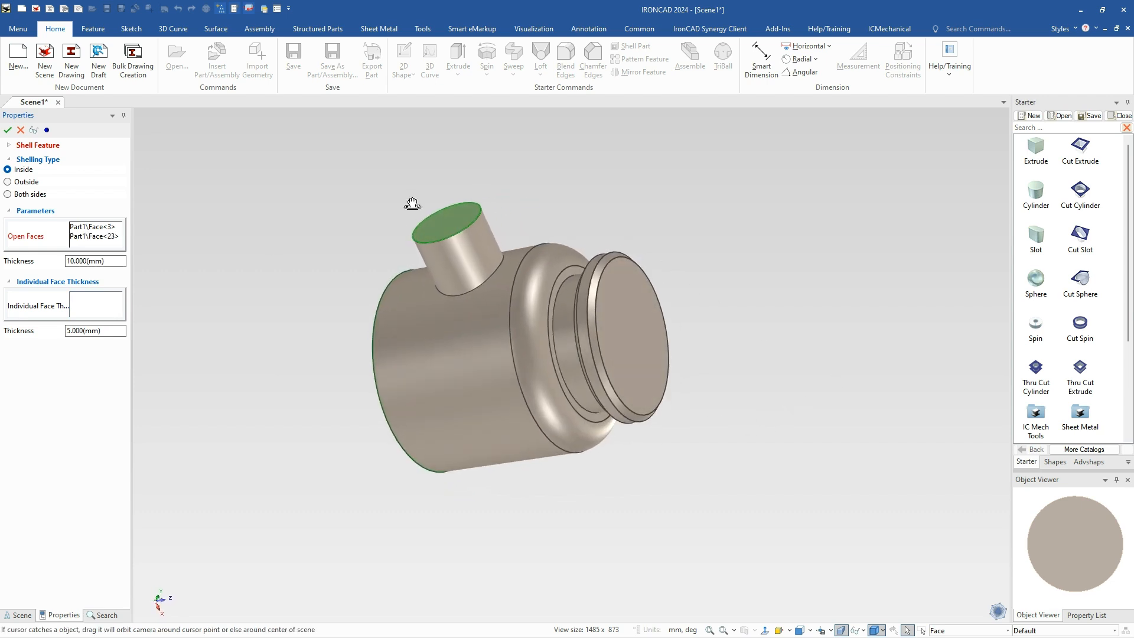
pyautogui.click(638, 338)
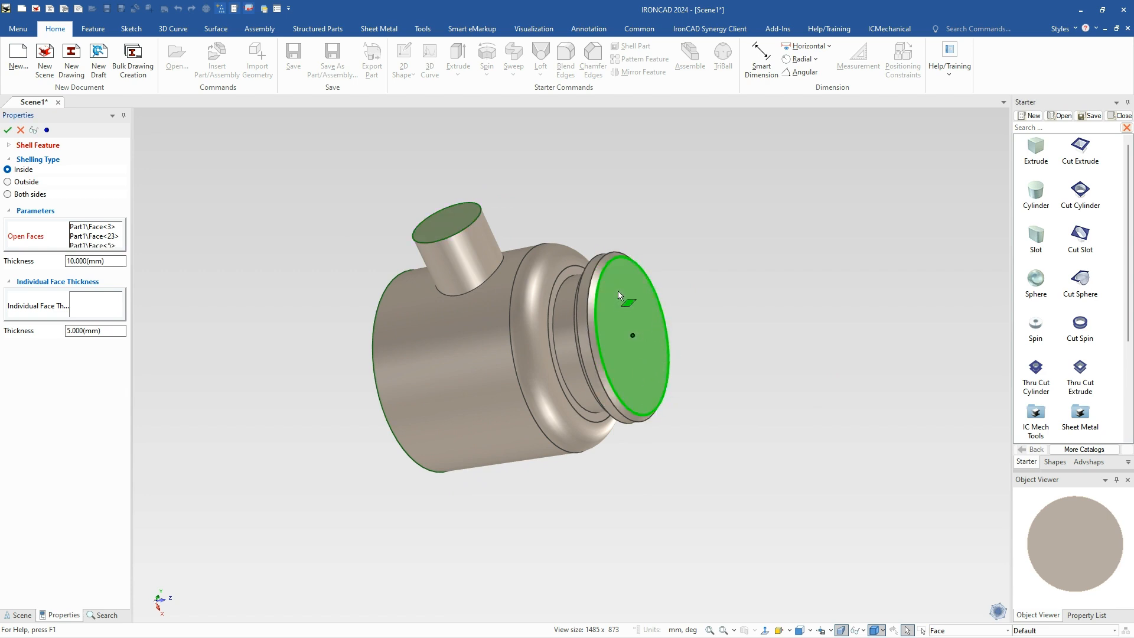
pyautogui.click(8, 130)
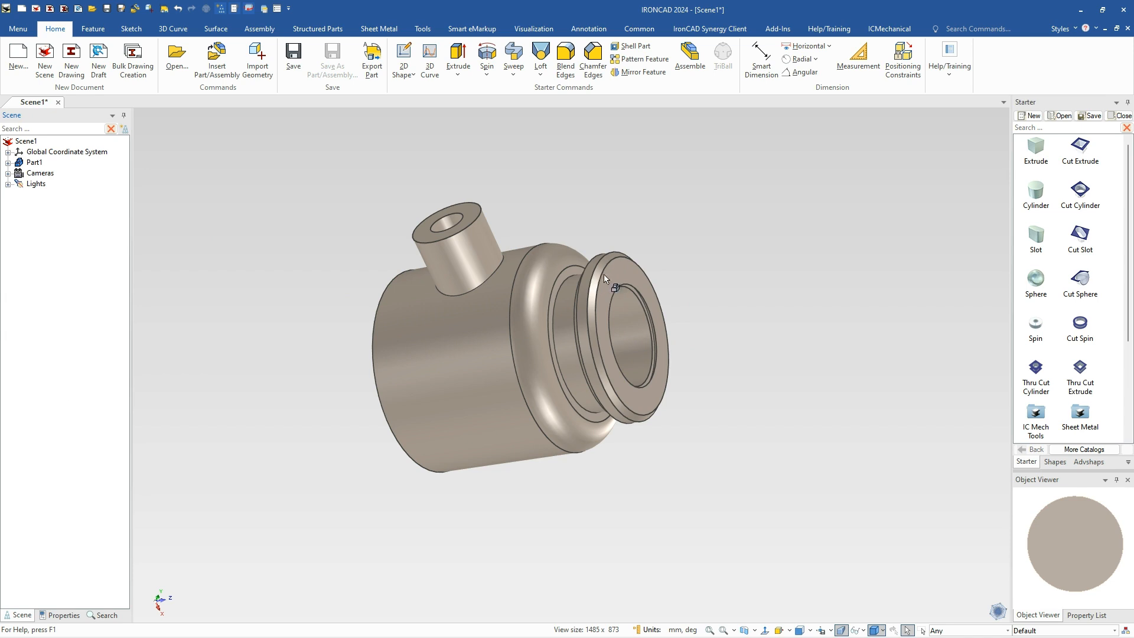
# Place a Cut Cylinder at the centre of the side branch's end face and set its diameter to 20 mm
pyautogui.moveTo(597, 479); pyautogui.dragTo(734, 468, button='middle')
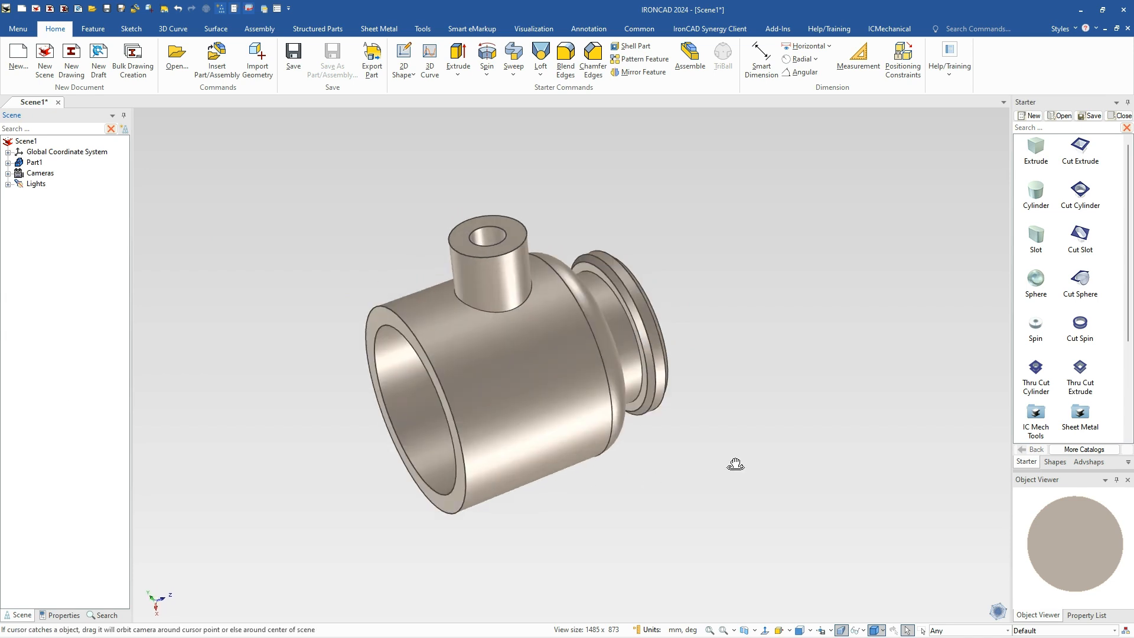
pyautogui.scroll(3, 484, 241)
pyautogui.click(521, 295)
pyautogui.click(521, 296)
pyautogui.click(521, 296)
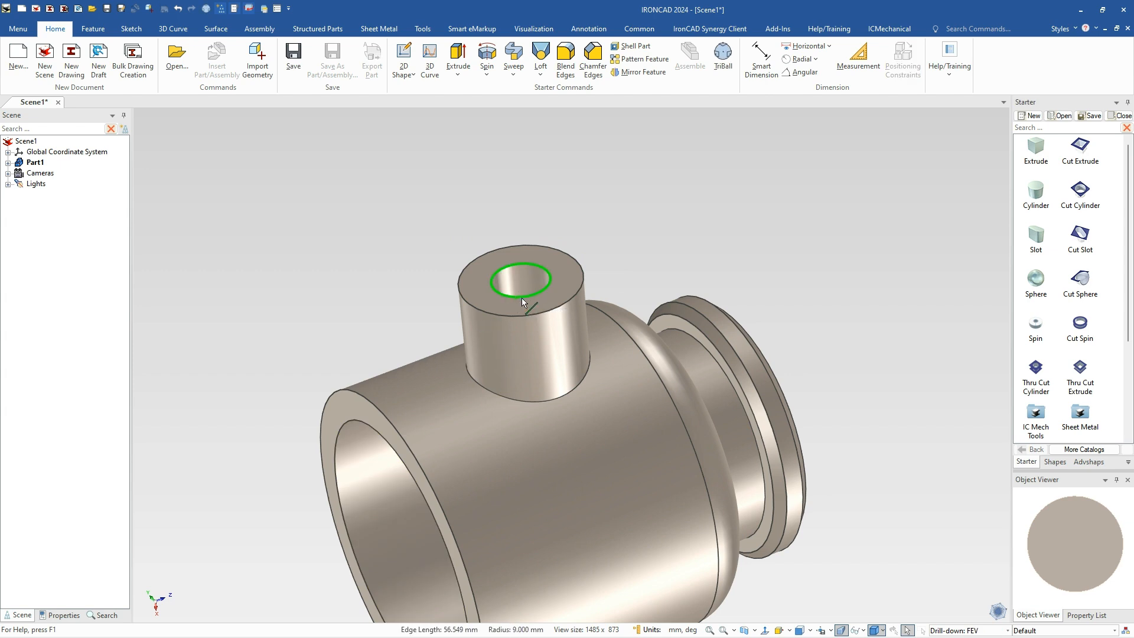
pyautogui.click(617, 260)
pyautogui.moveTo(1080, 190); pyautogui.dragTo(524, 283)
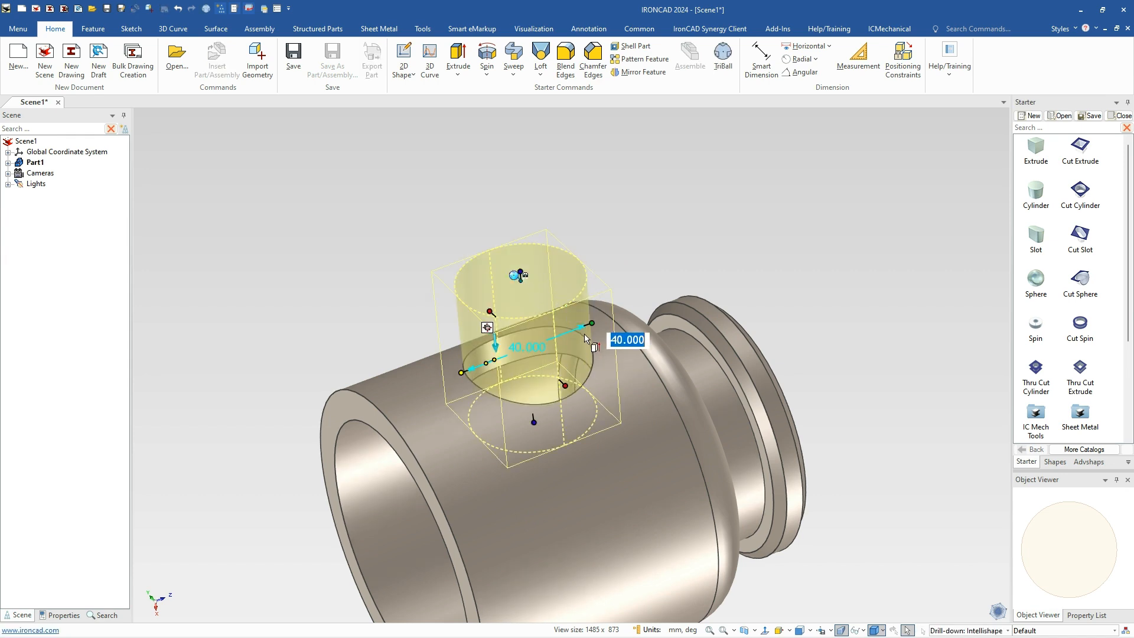
pyautogui.write('20')
pyautogui.press('Return')
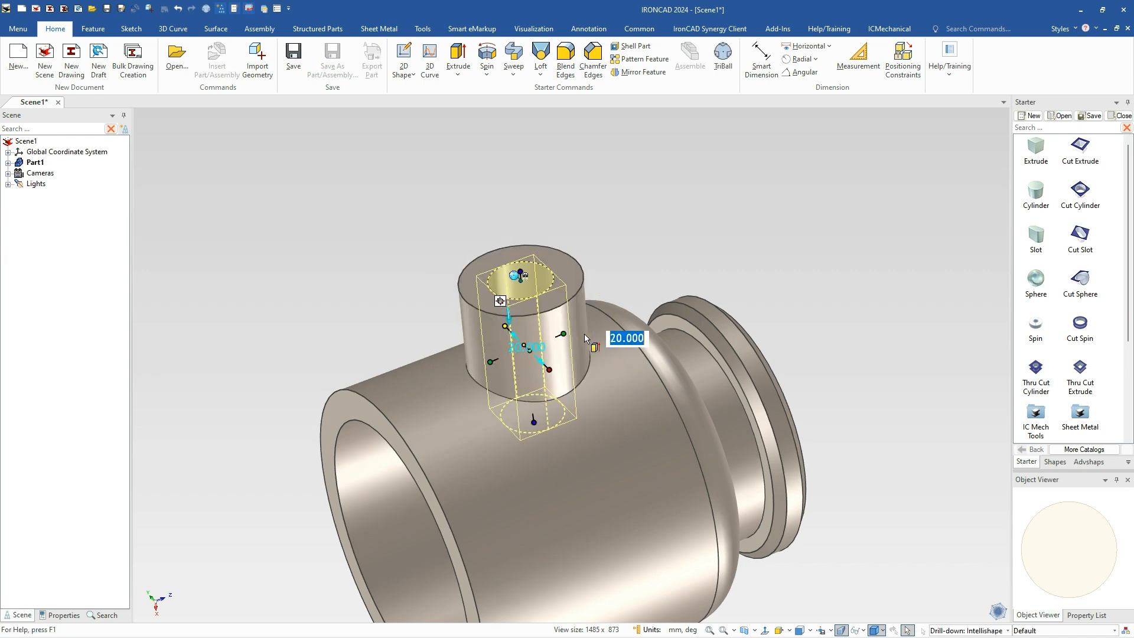
pyautogui.click(643, 230)
# Place a Cut Cylinder centred on the flange opening, set its diameter to 64 mm, and shorten its depth to about 28.7 mm
pyautogui.moveTo(625, 407); pyautogui.dragTo(581, 410, button='middle')
pyautogui.scroll(-3, 630, 368)
pyautogui.scroll(5, 594, 412)
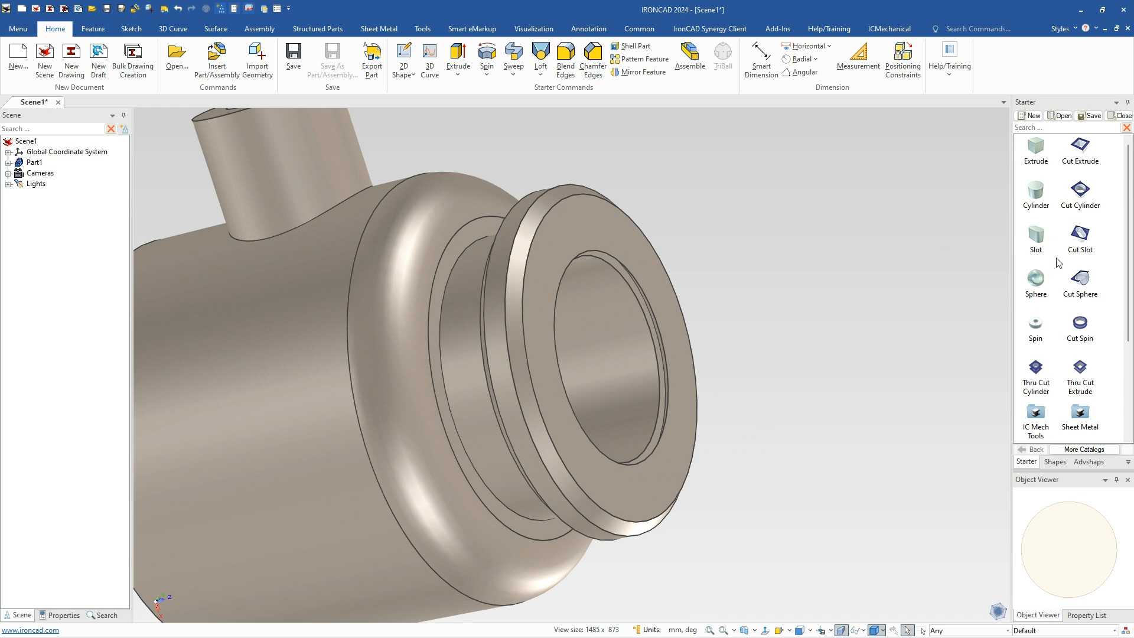
pyautogui.moveTo(1084, 188); pyautogui.dragTo(660, 448)
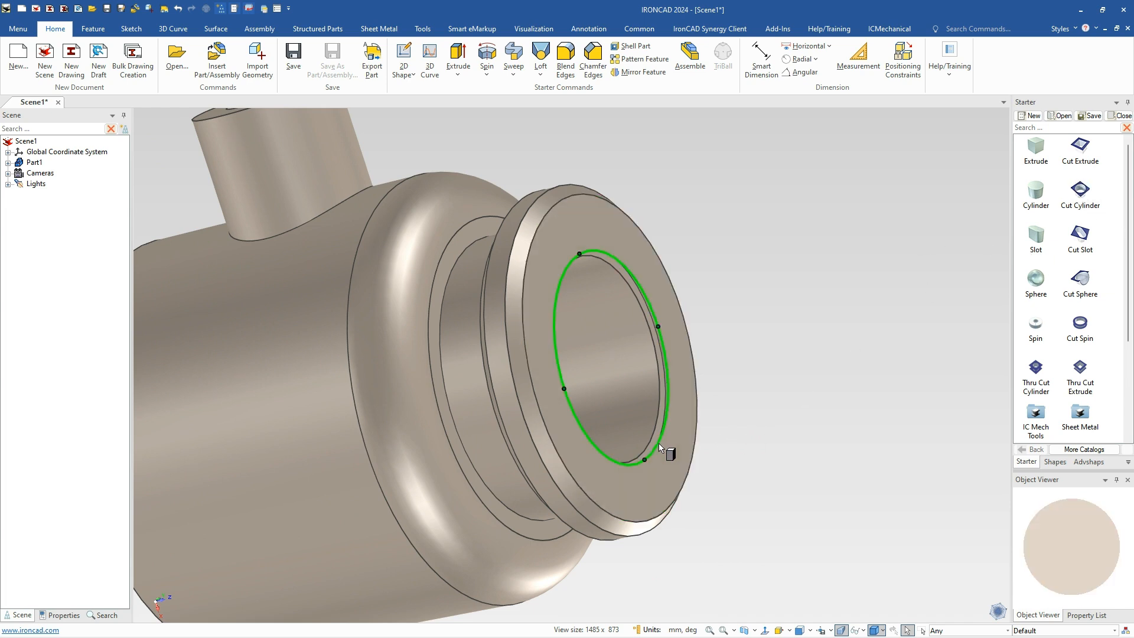
pyautogui.moveTo(660, 447); pyautogui.dragTo(665, 445)
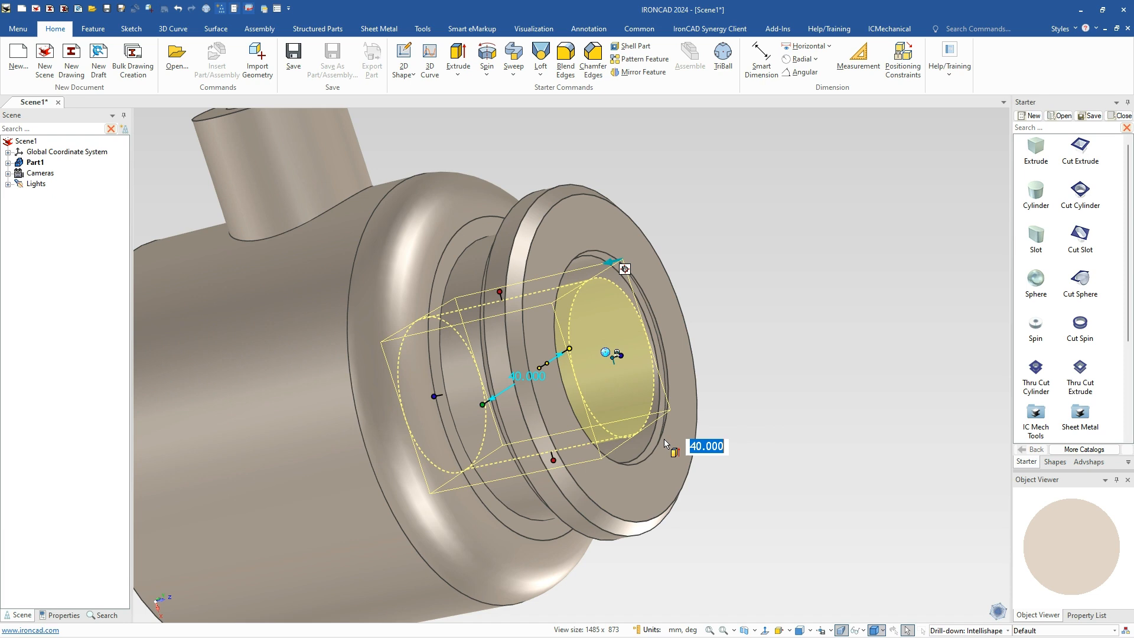
pyautogui.write('64')
pyautogui.press('Return')
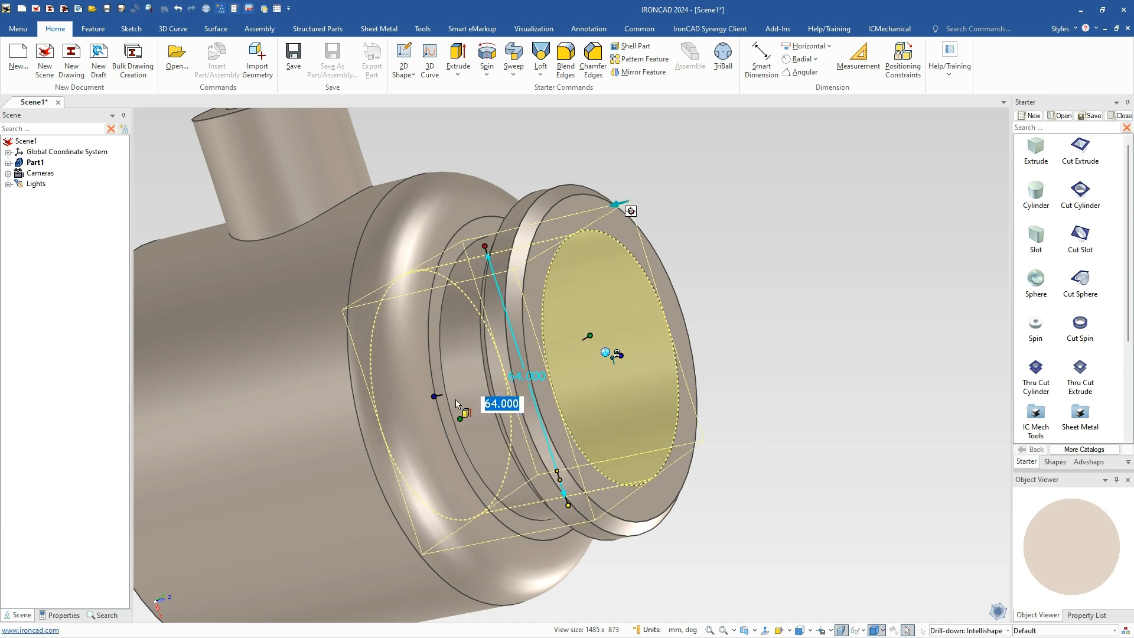
pyautogui.moveTo(435, 395); pyautogui.dragTo(509, 396)
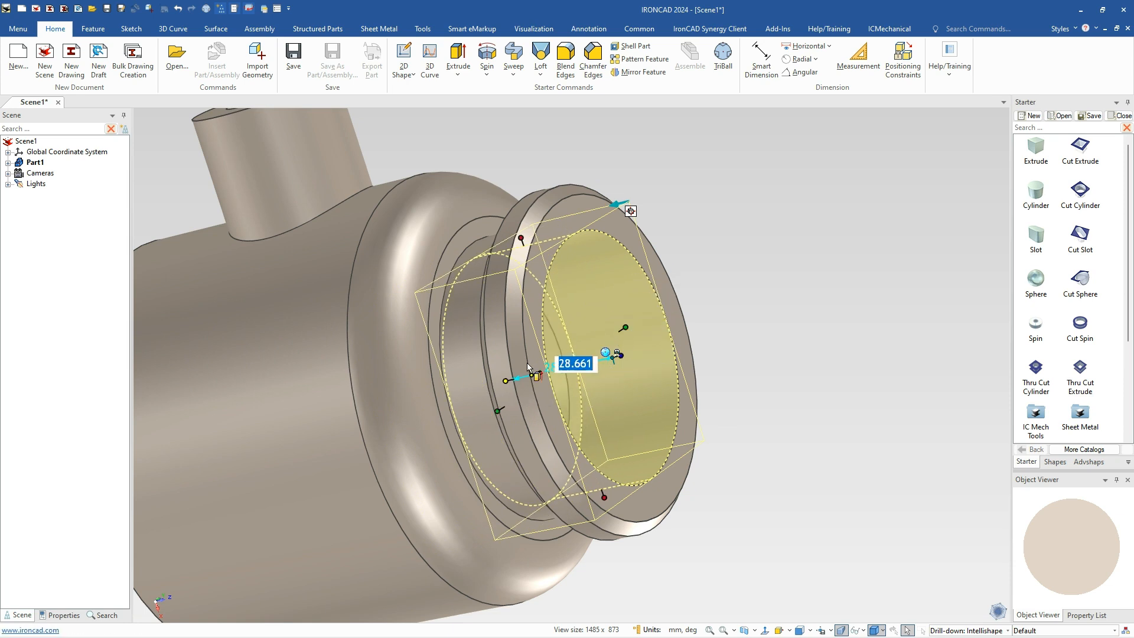
# Taper the side surface of the flange's cut cylinder with a tilt angle of -45 degrees
pyautogui.rightClick(613, 283)
pyautogui.click(681, 529)
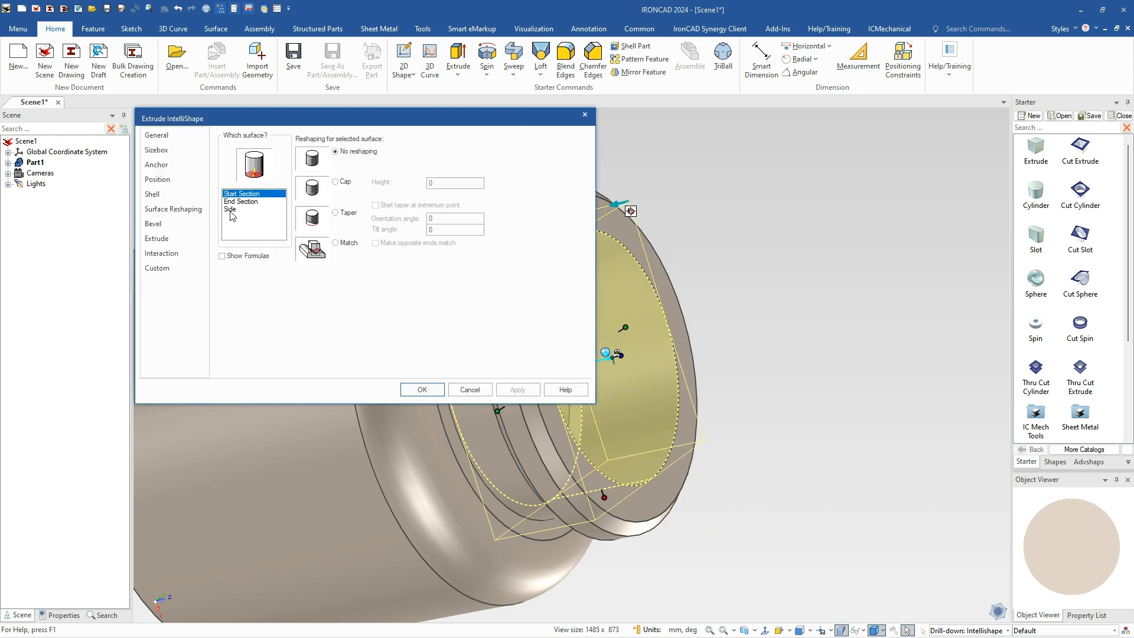
pyautogui.click(232, 213)
pyautogui.click(335, 214)
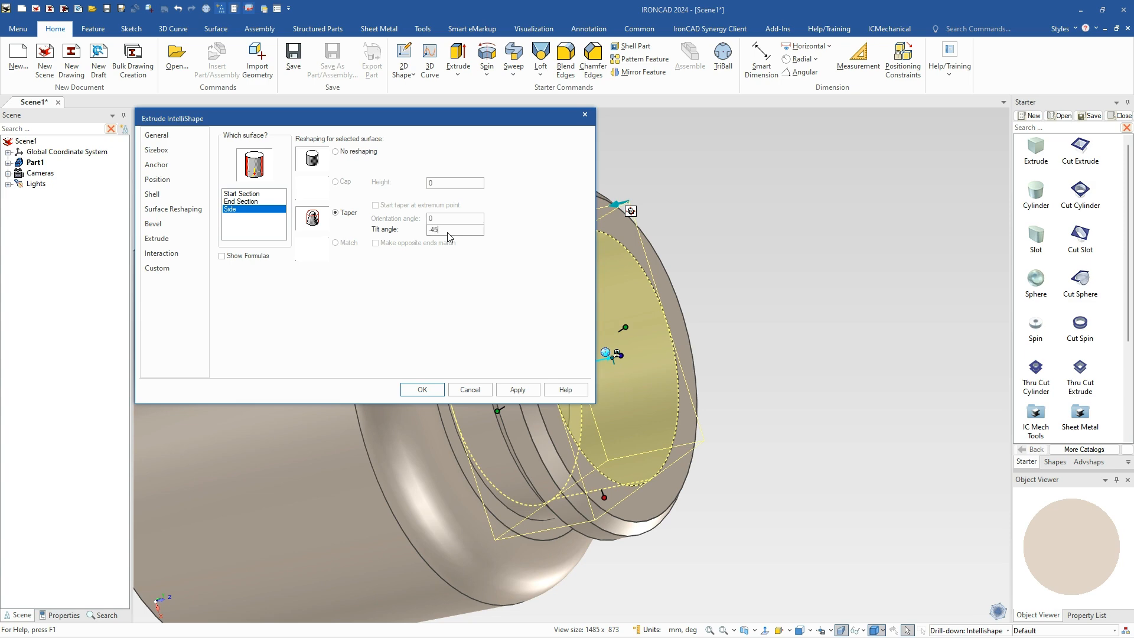
pyautogui.click(421, 389)
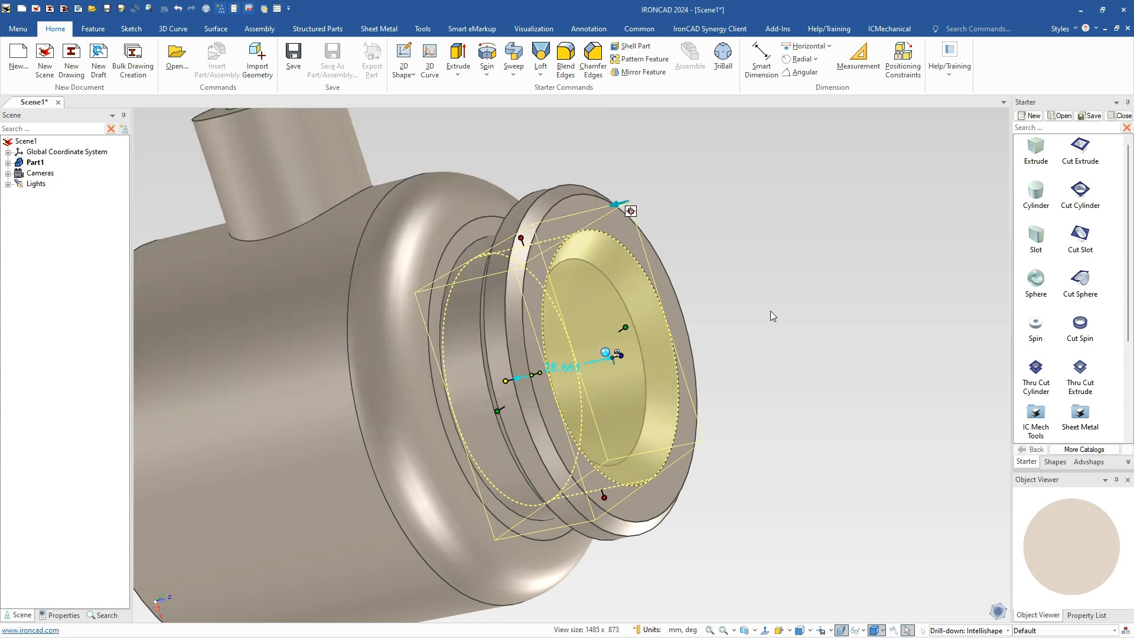
pyautogui.scroll(5, 770, 310)
pyautogui.moveTo(712, 342)
pyautogui.mouseDown(button='middle')
pyautogui.moveTo(673, 350)
pyautogui.moveTo(731, 348)
pyautogui.moveTo(696, 348)
pyautogui.mouseUp(button='middle')
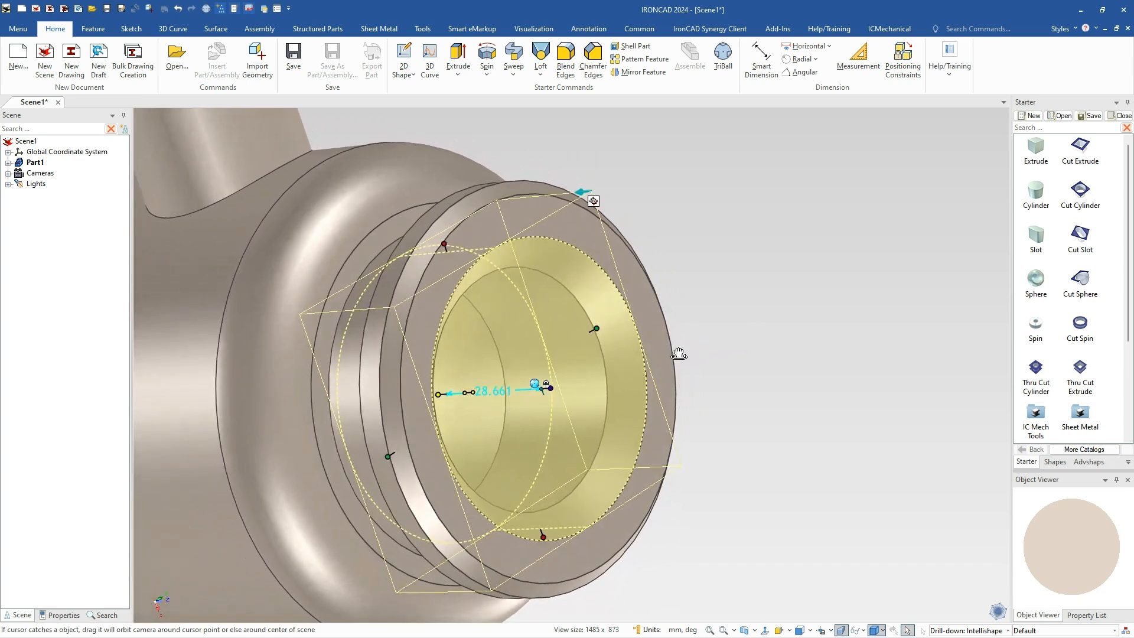
pyautogui.click(646, 367)
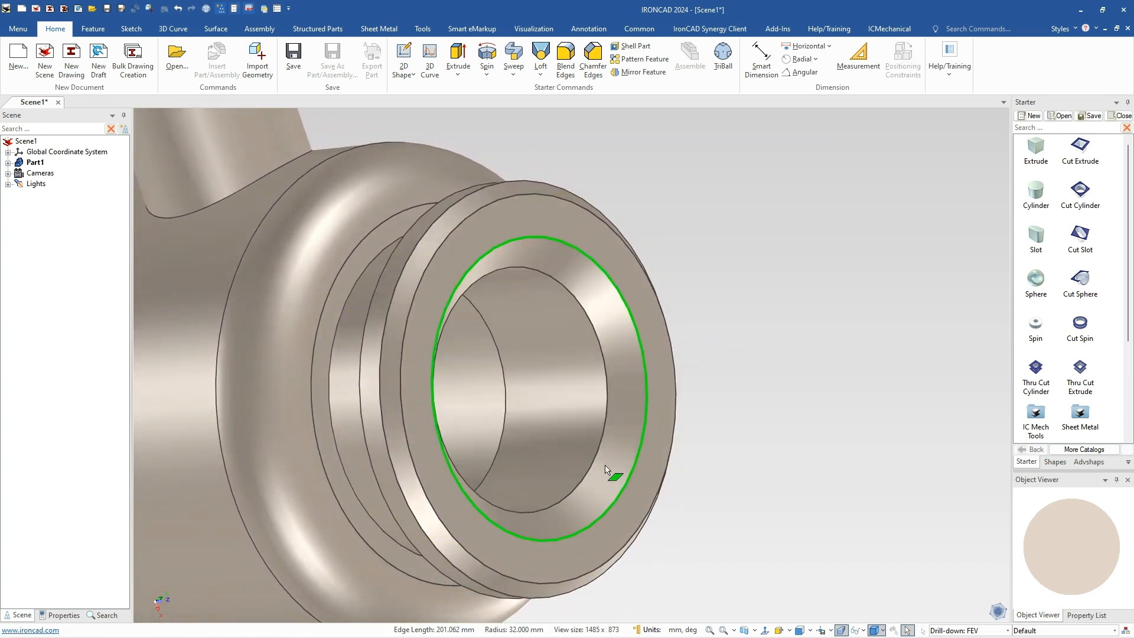
pyautogui.click(608, 418)
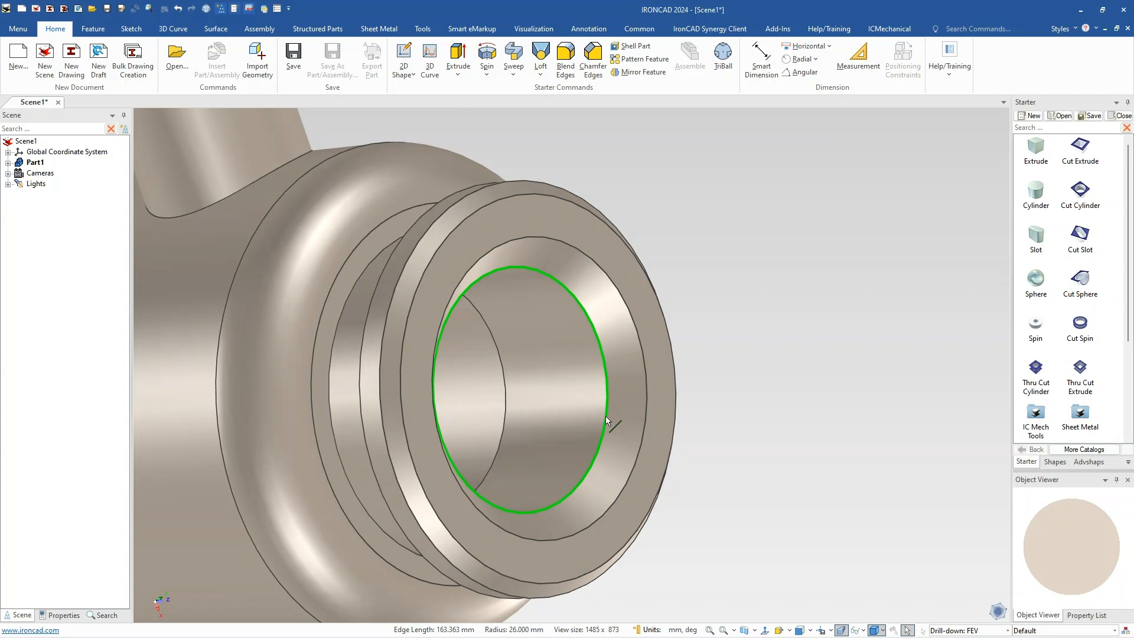
pyautogui.press('Escape')
# Place a Rib from the Shapes catalog at the body's open-end rim, in line with the side branch
pyautogui.scroll(-5, 623, 397)
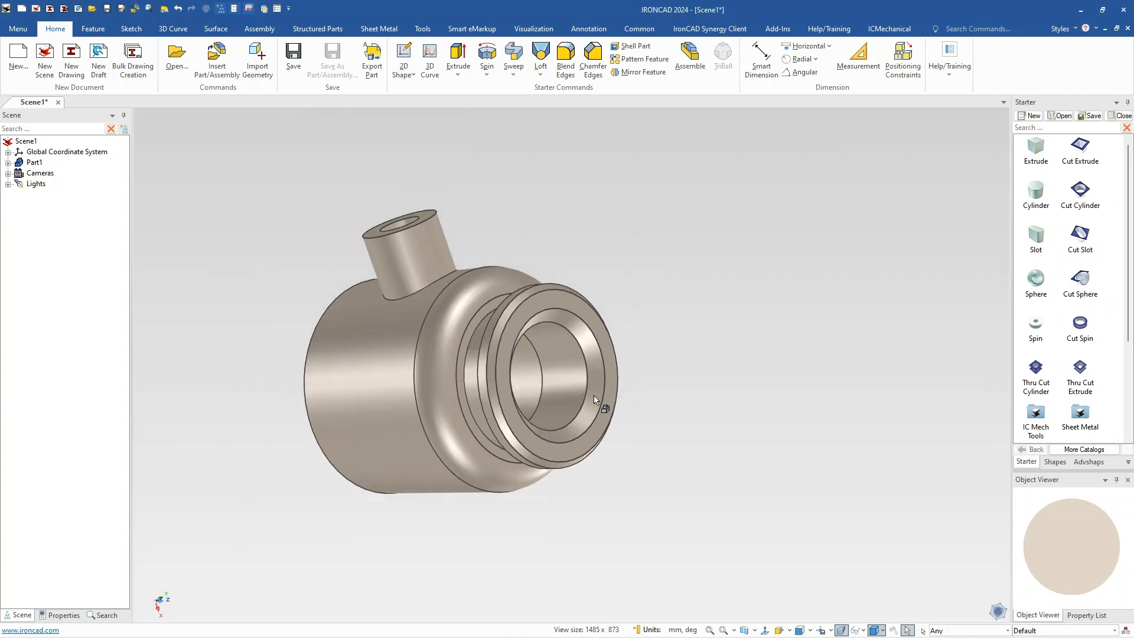
pyautogui.moveTo(529, 479); pyautogui.dragTo(690, 456, button='middle')
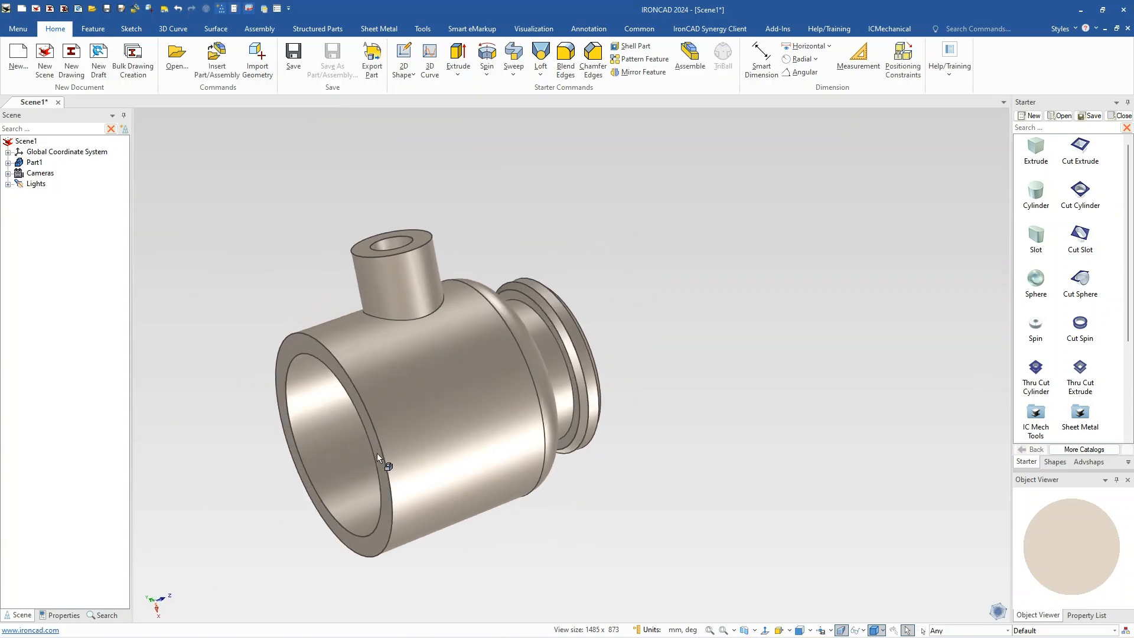
pyautogui.scroll(-3, 387, 453)
pyautogui.scroll(3, 415, 393)
pyautogui.moveTo(417, 390); pyautogui.dragTo(466, 263, button='middle')
pyautogui.scroll(3, 458, 262)
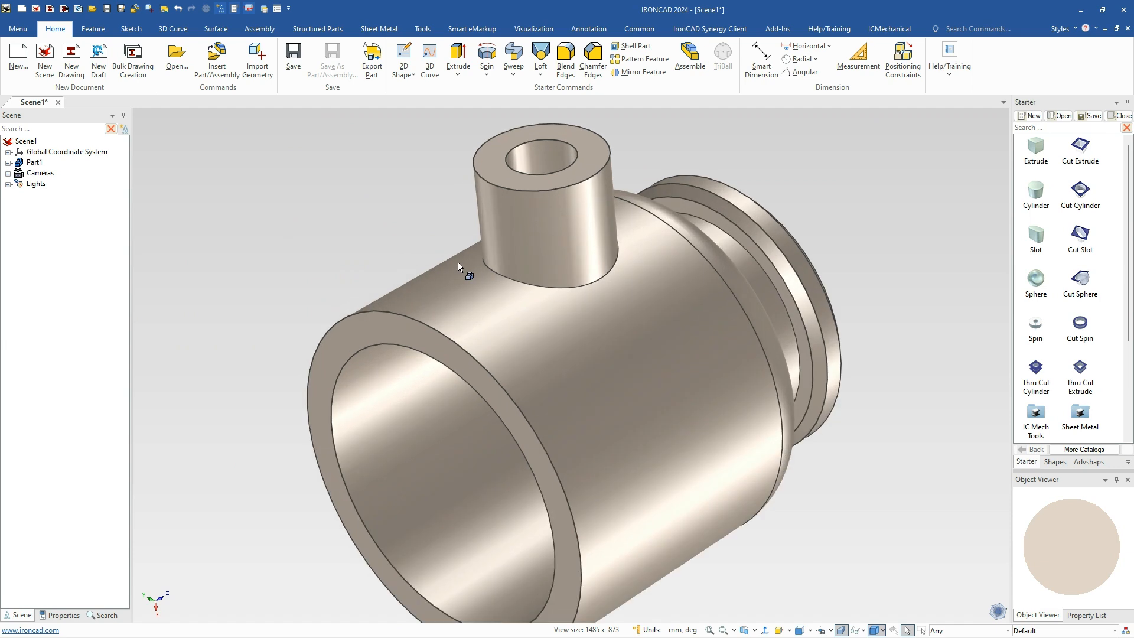
pyautogui.click(1055, 462)
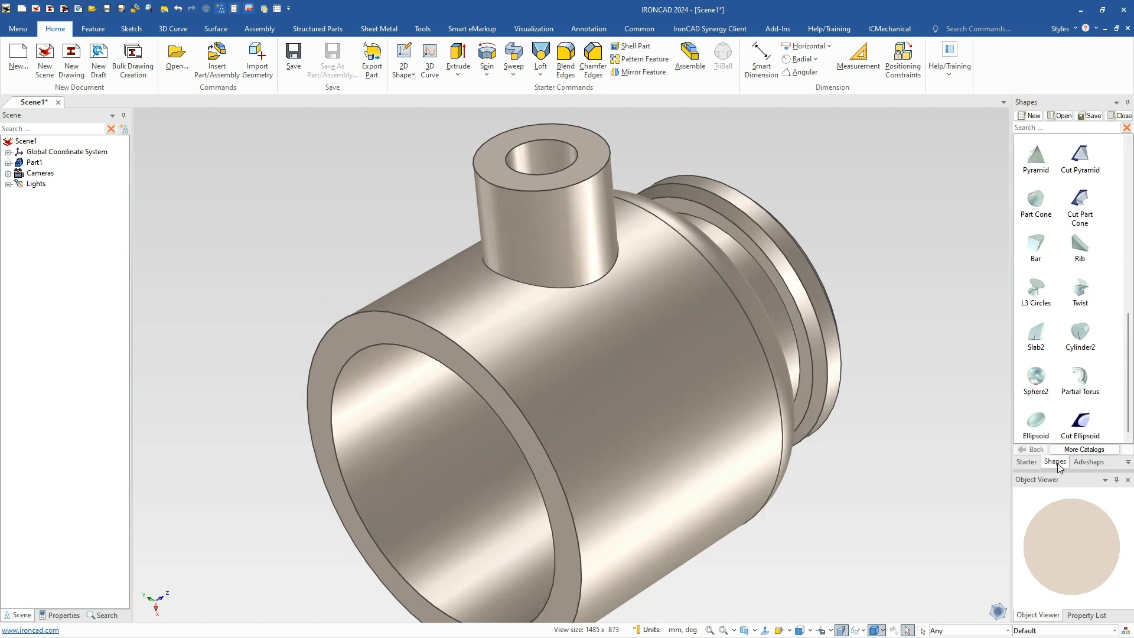
pyautogui.moveTo(1078, 254); pyautogui.dragTo(422, 323)
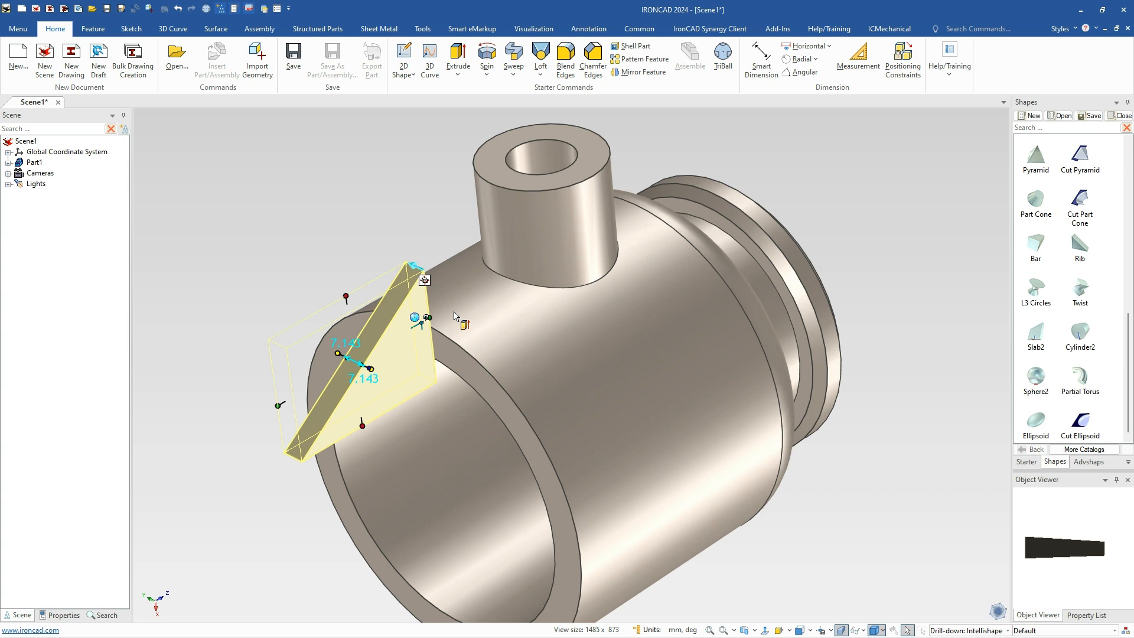
# Use the TriBall to rotate the rib 90 degrees about two axes so it stands upright along the body, facing the branch
pyautogui.press('F10')
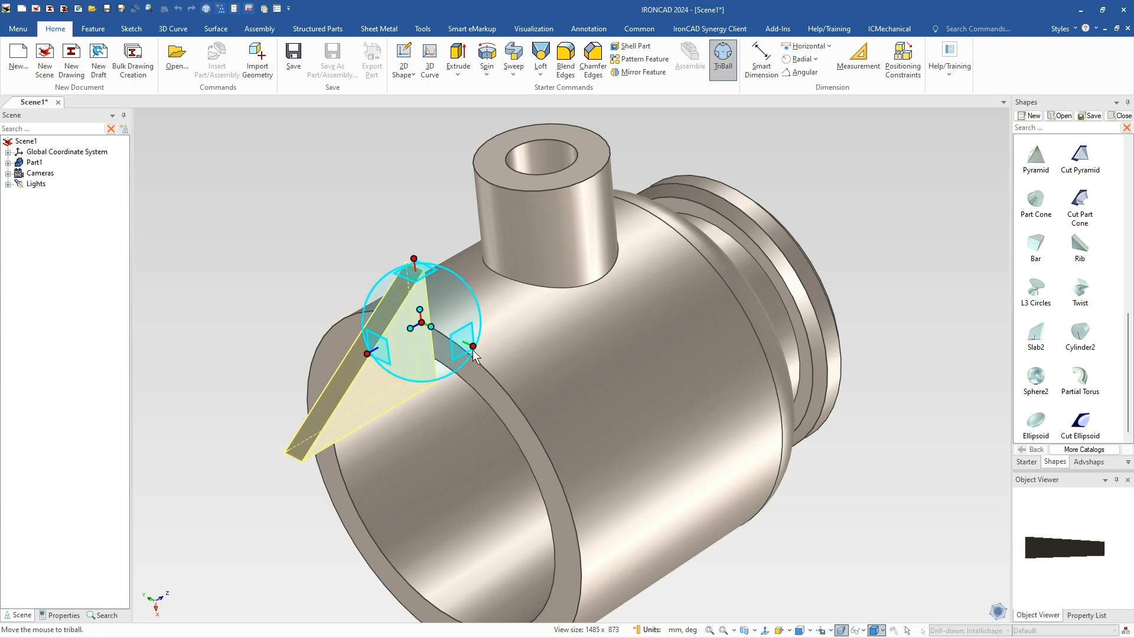
pyautogui.moveTo(420, 362); pyautogui.dragTo(417, 357)
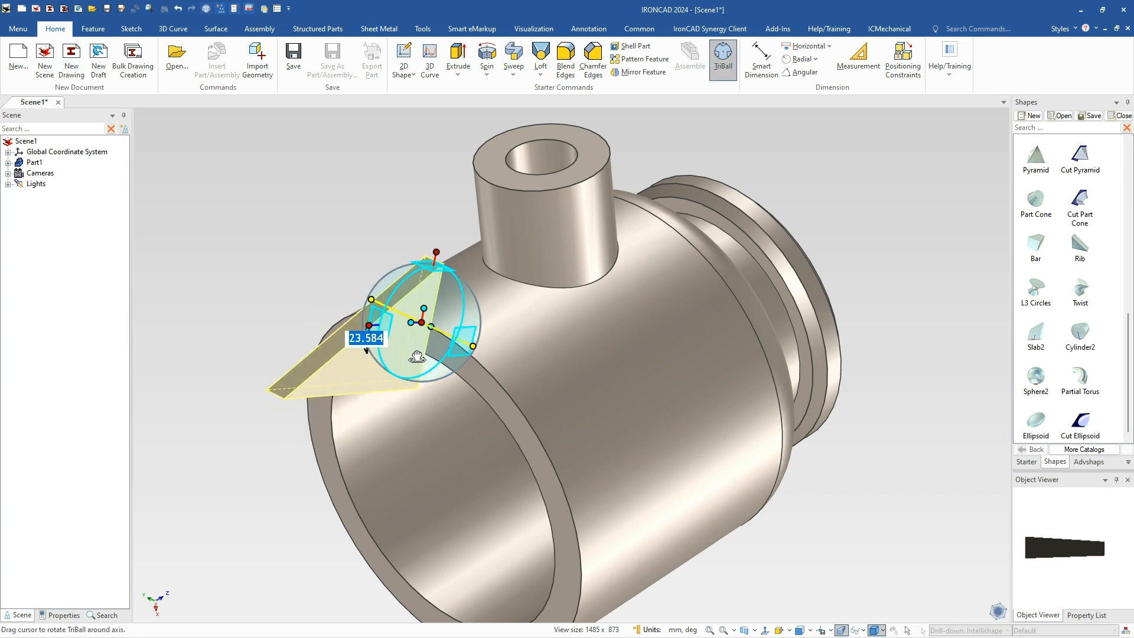
pyautogui.write('90')
pyautogui.press('Return')
pyautogui.click(413, 259)
pyautogui.moveTo(398, 330); pyautogui.dragTo(407, 332)
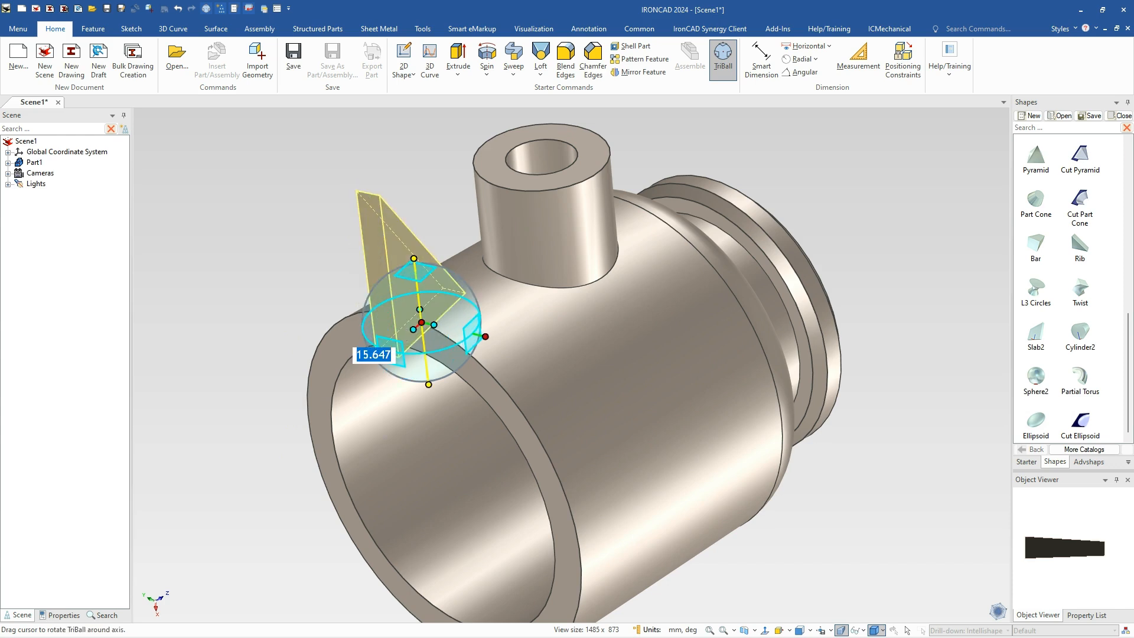
pyautogui.write('90')
pyautogui.press('Return')
pyautogui.press('F10')
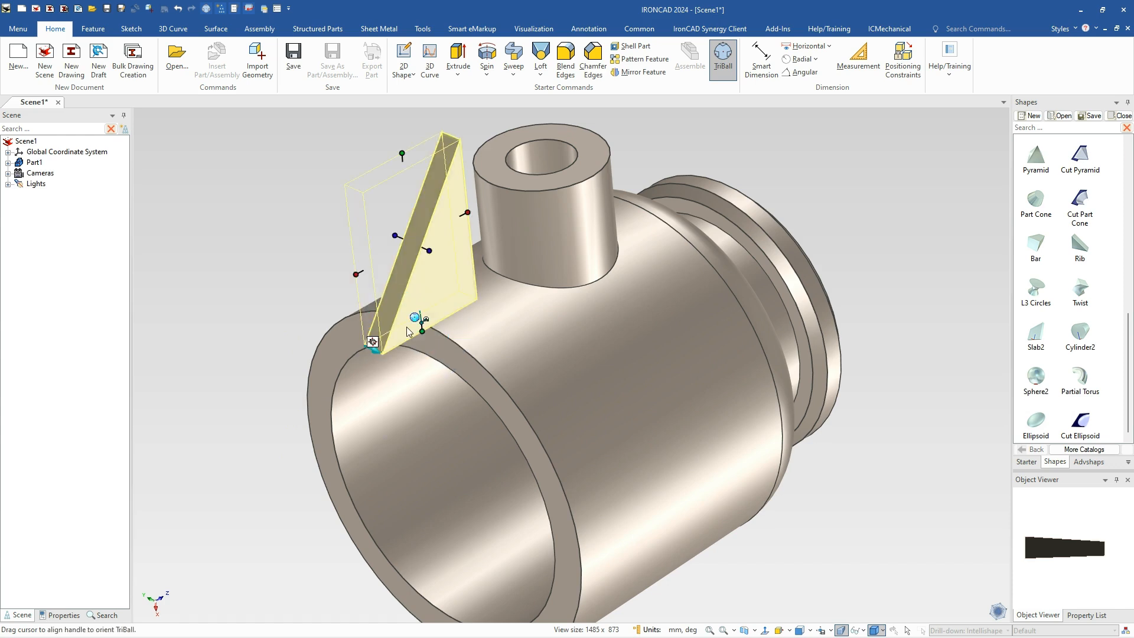
# Resize the rib to about 36 mm long so it reaches the side branch, and set its thickness to 8 mm
pyautogui.moveTo(361, 269); pyautogui.dragTo(443, 486)
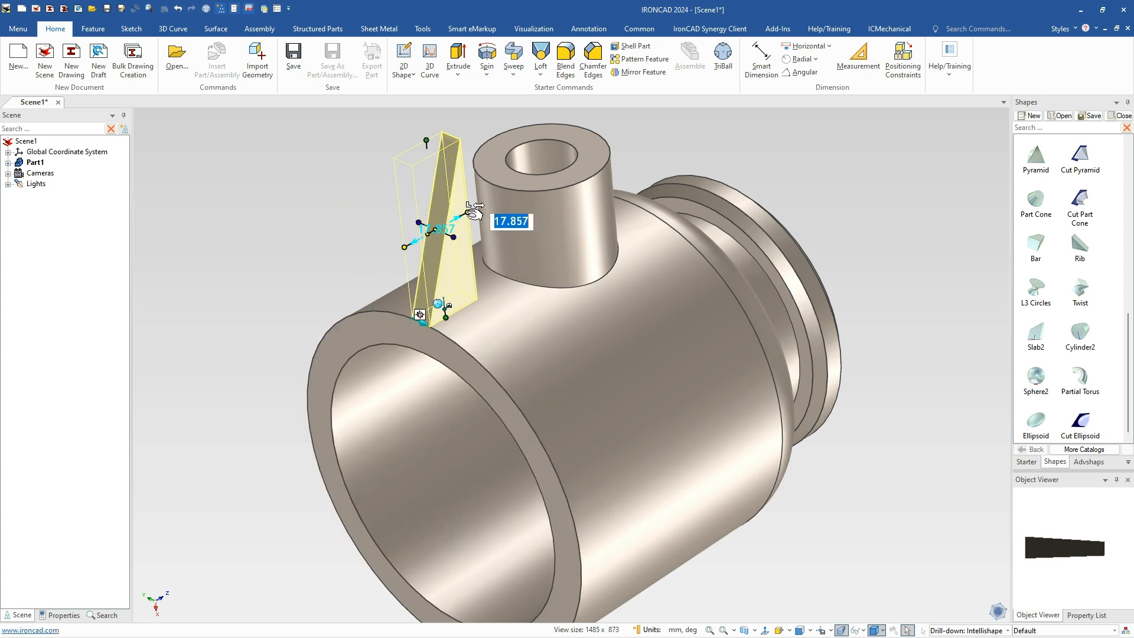
pyautogui.moveTo(467, 212); pyautogui.dragTo(502, 176)
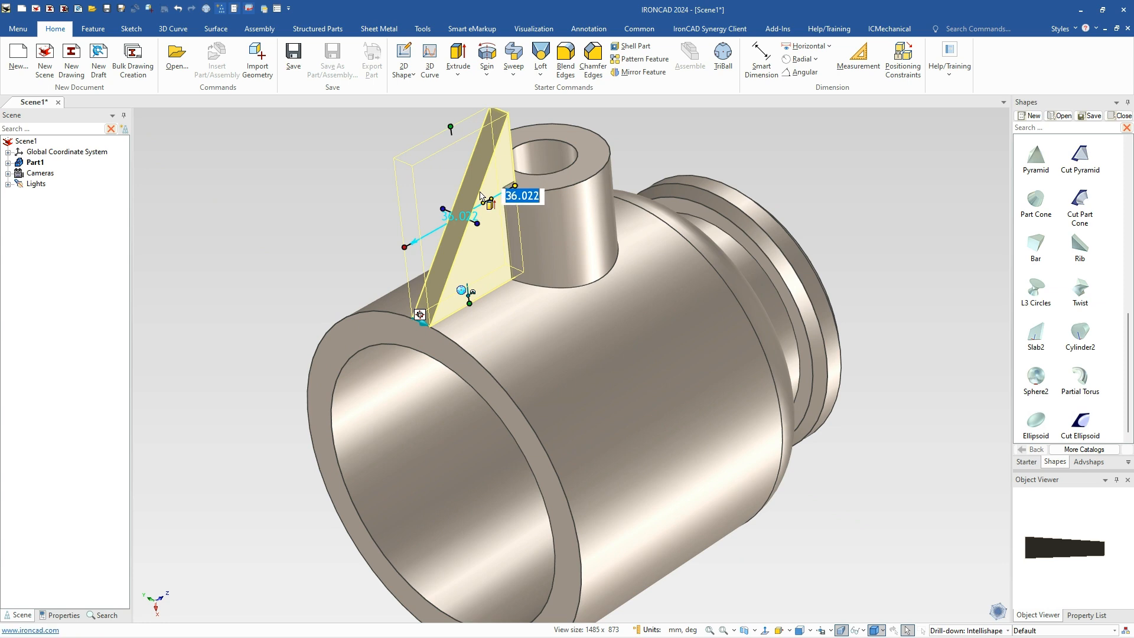
pyautogui.click(480, 222)
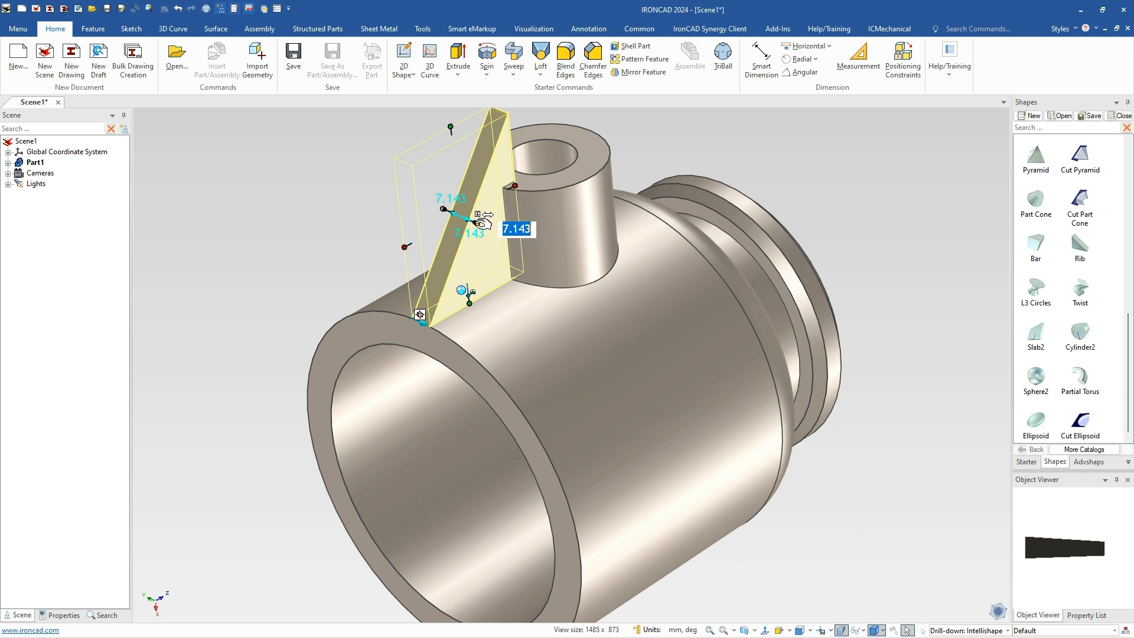
pyautogui.write('8')
pyautogui.press('Return')
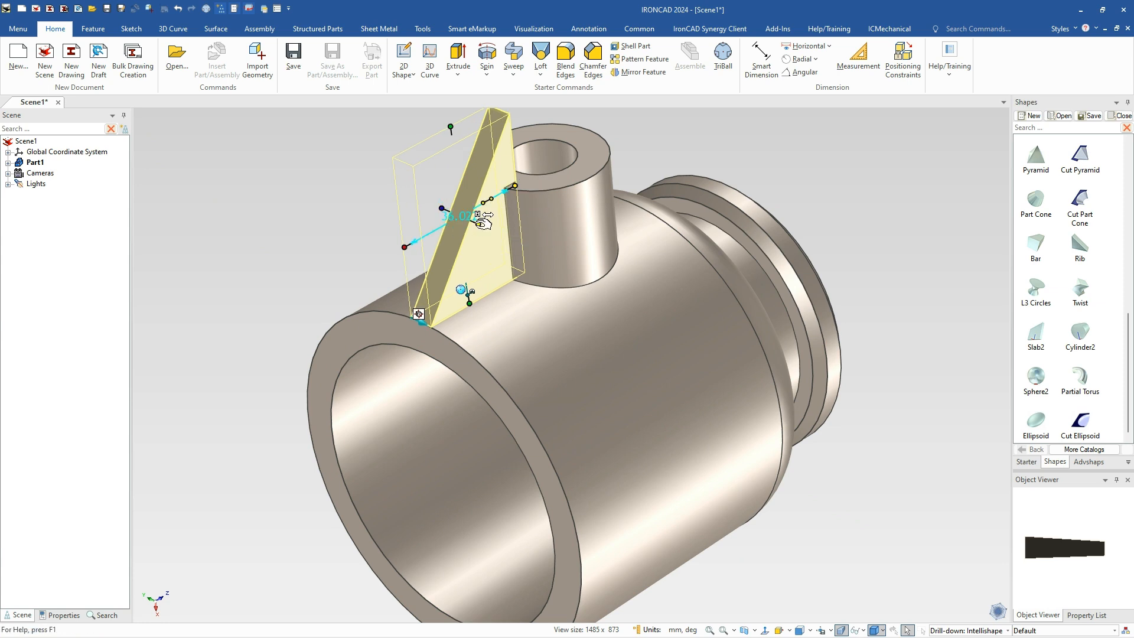
# Reduce the rib's length along the body by 10 mm, shortening it from the open-end side
pyautogui.click(406, 245)
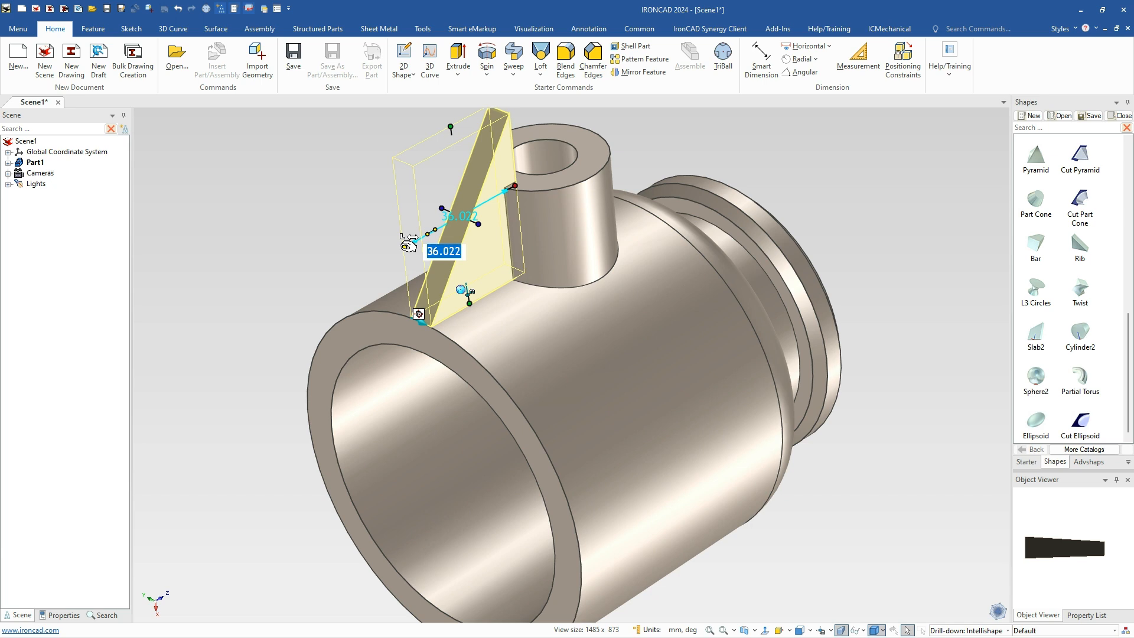
pyautogui.press('End')
pyautogui.write('-10')
pyautogui.press('Return')
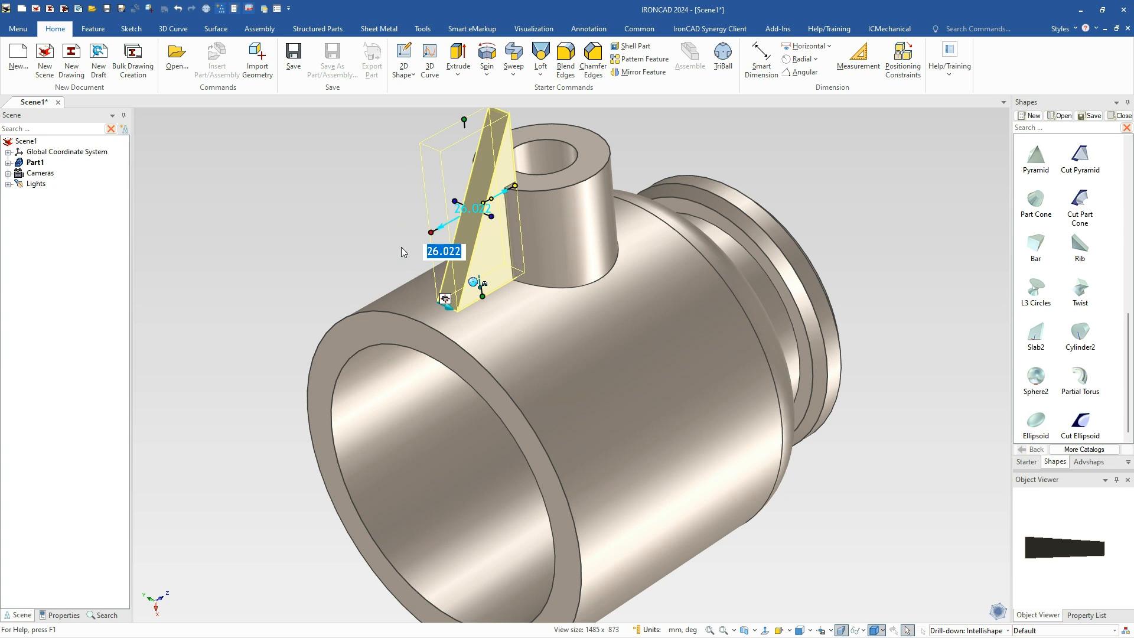
# Copy the rib's length value and set its upright Width dimension to the same 26.022 mm
pyautogui.click(514, 186)
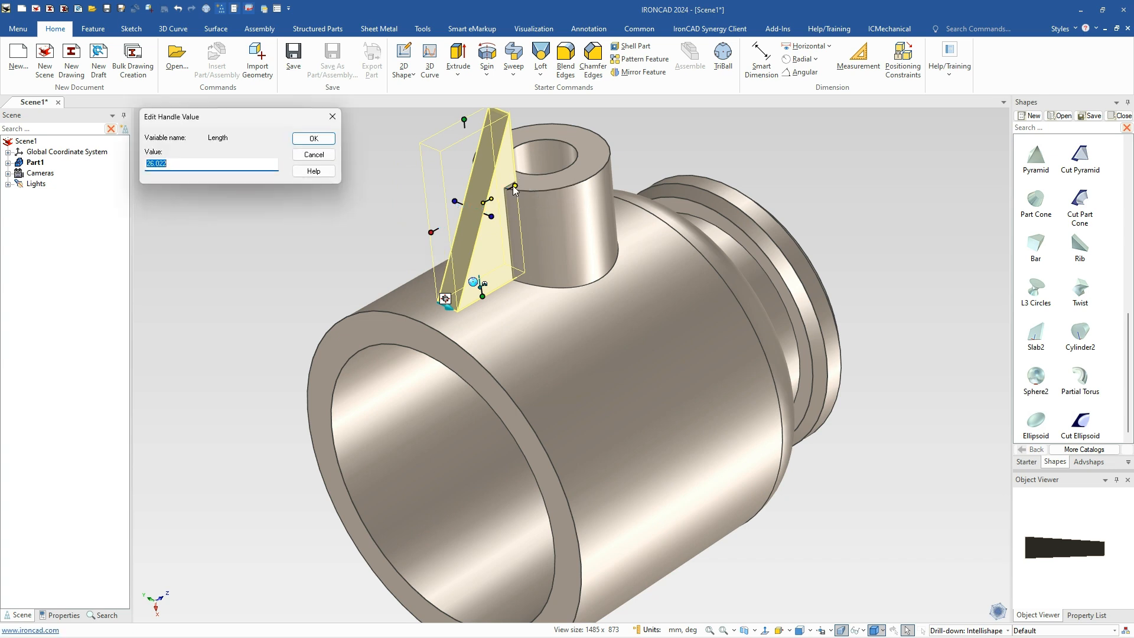
pyautogui.click(315, 155)
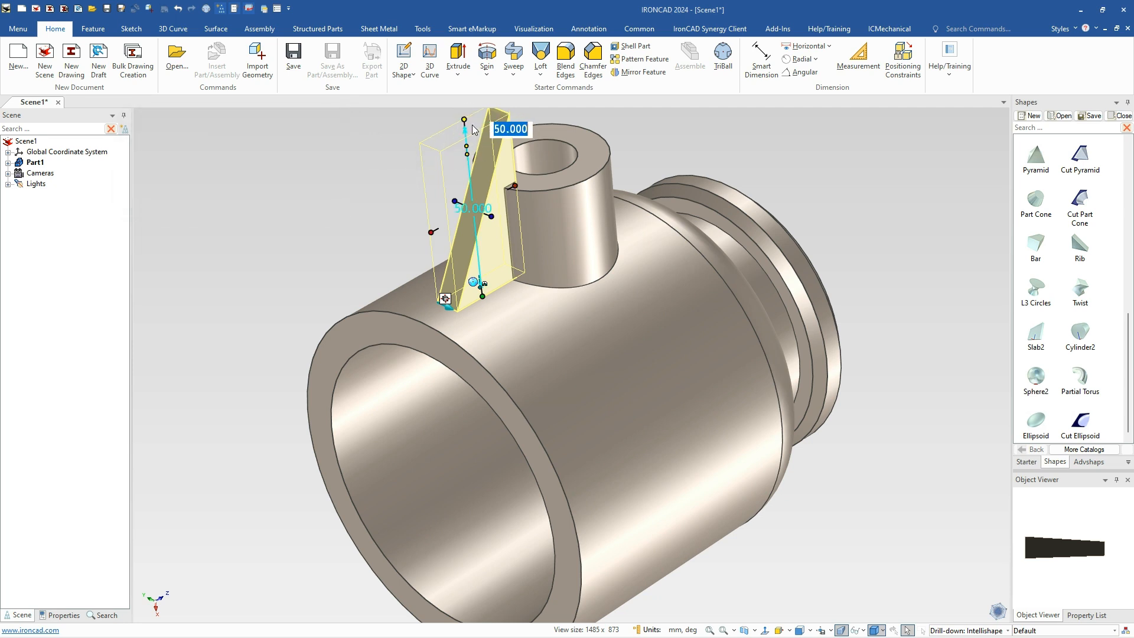
pyautogui.click(470, 118)
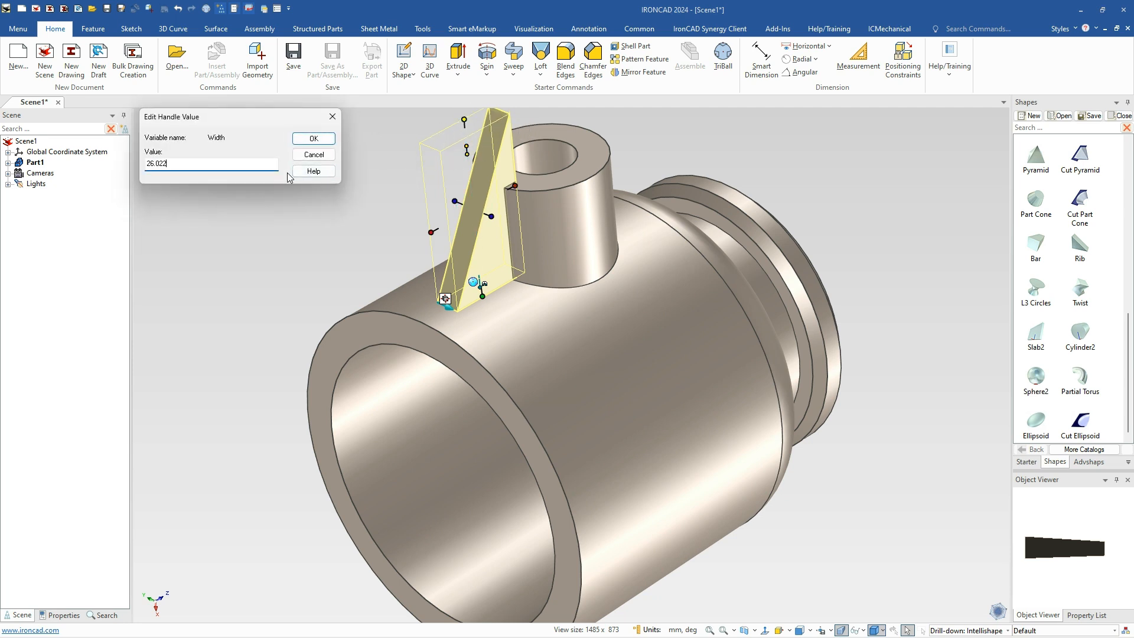
pyautogui.click(313, 138)
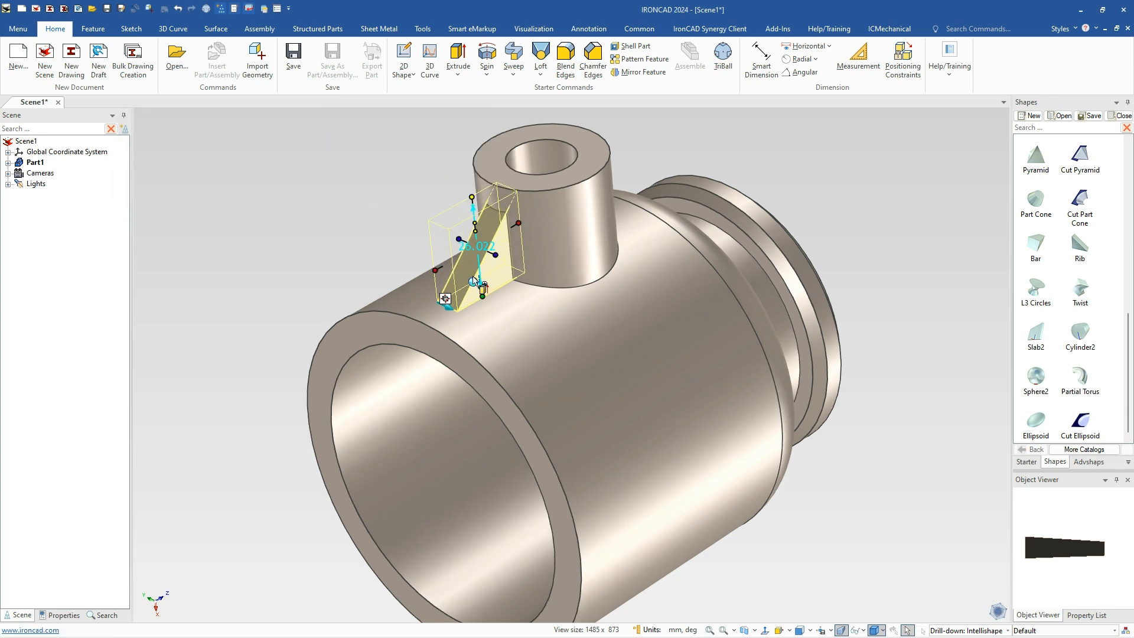
# Measure the angle between the rib's sloped edge and its base edge
pyautogui.scroll(3, 479, 280)
pyautogui.click(547, 311)
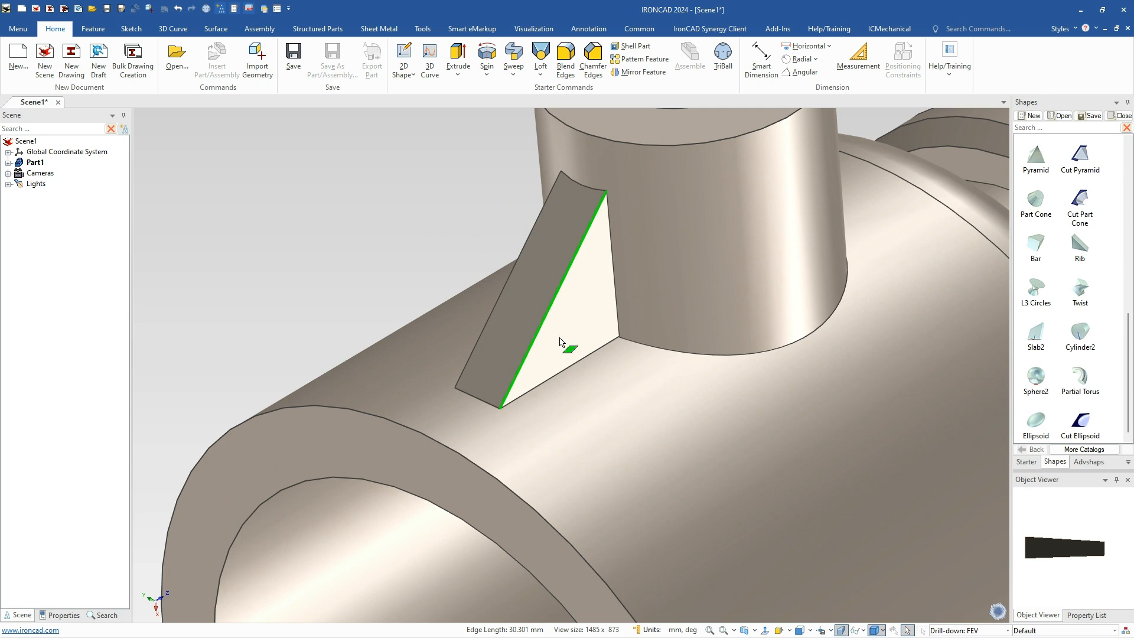
pyautogui.keyDown('shift'); pyautogui.click(568, 368); pyautogui.keyUp('shift')
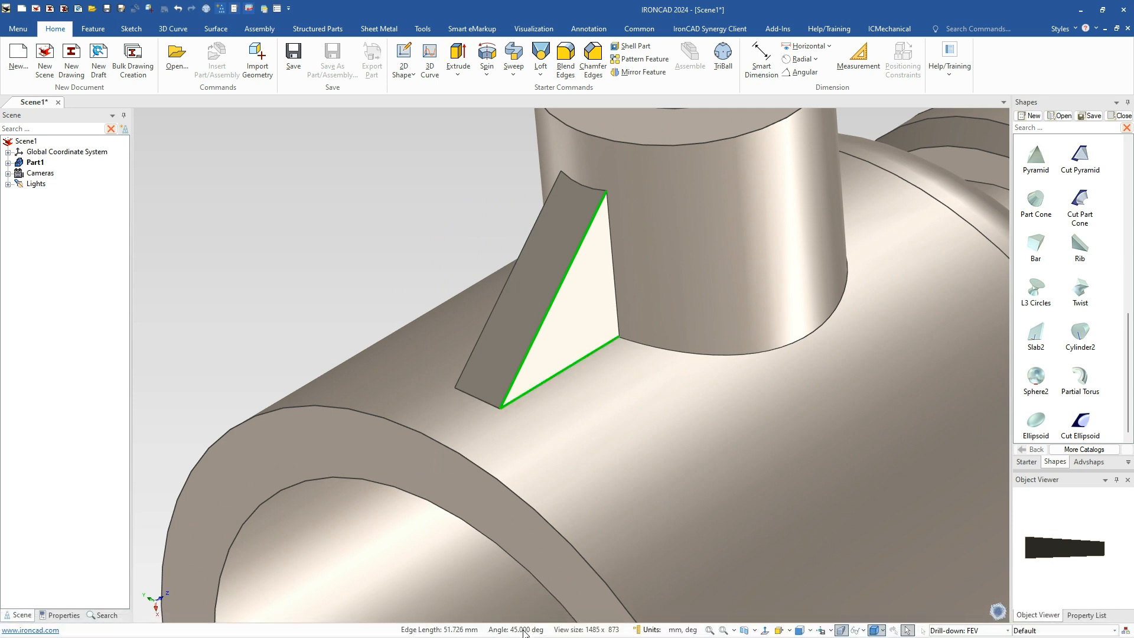
pyautogui.click(362, 203)
pyautogui.scroll(-2, 600, 362)
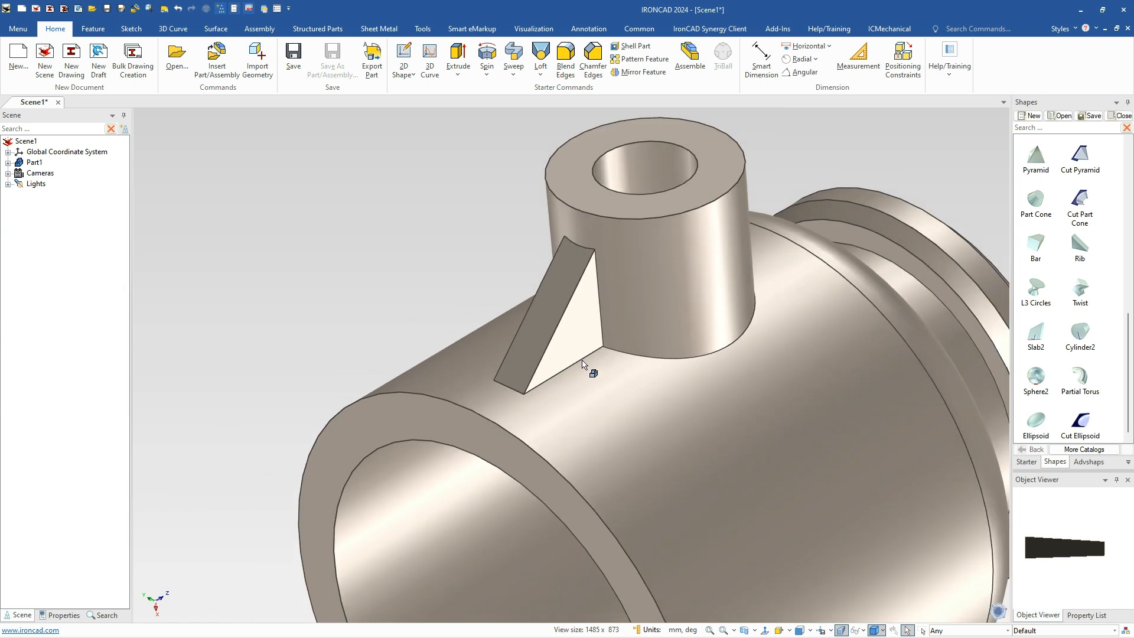
# Examine up close where the rib's base corners meet the curved surface of the cylindrical body
pyautogui.scroll(5, 528, 395)
pyautogui.moveTo(501, 410); pyautogui.dragTo(537, 283, button='middle')
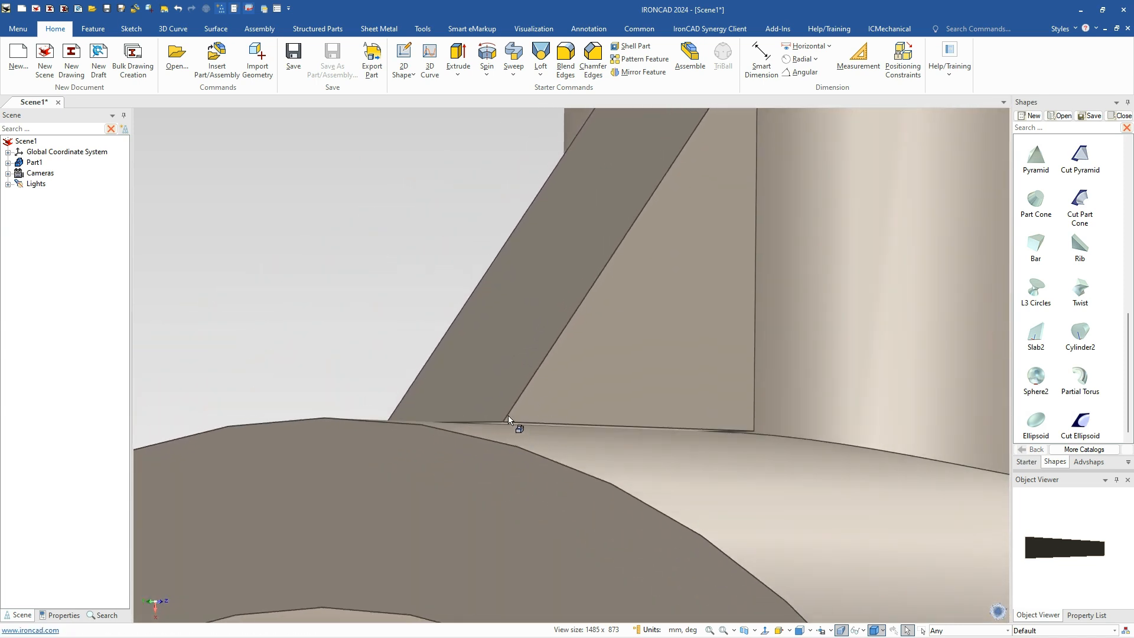
pyautogui.scroll(1, 527, 437)
pyautogui.moveTo(506, 418); pyautogui.dragTo(398, 406, button='middle')
pyautogui.scroll(-1, 519, 427)
pyautogui.moveTo(628, 407); pyautogui.dragTo(514, 392, button='middle')
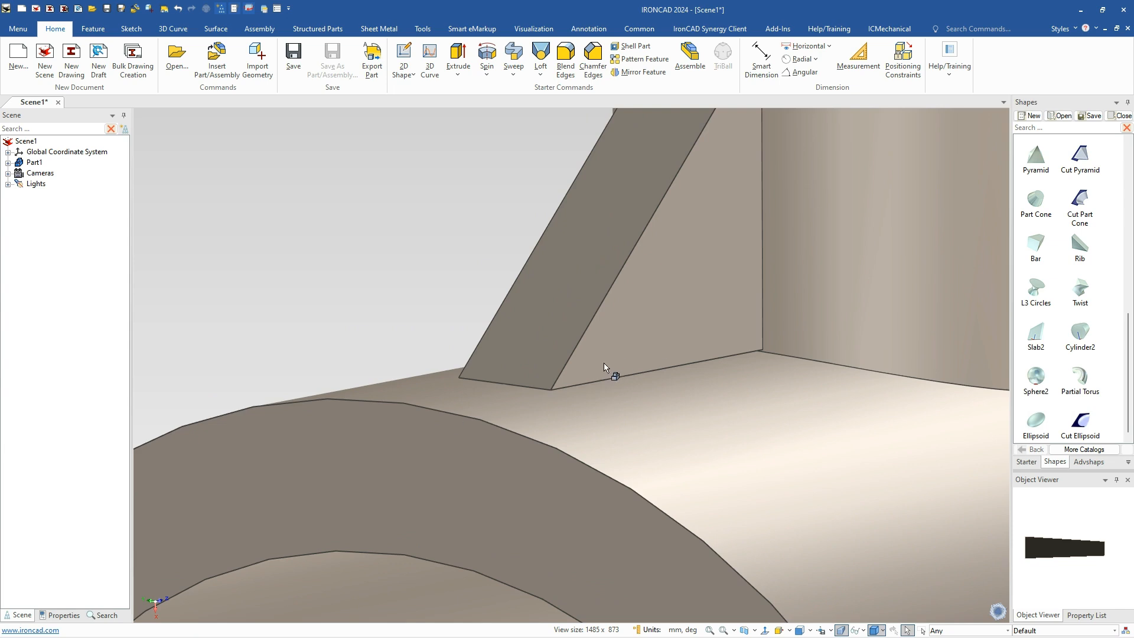
pyautogui.scroll(3, 614, 375)
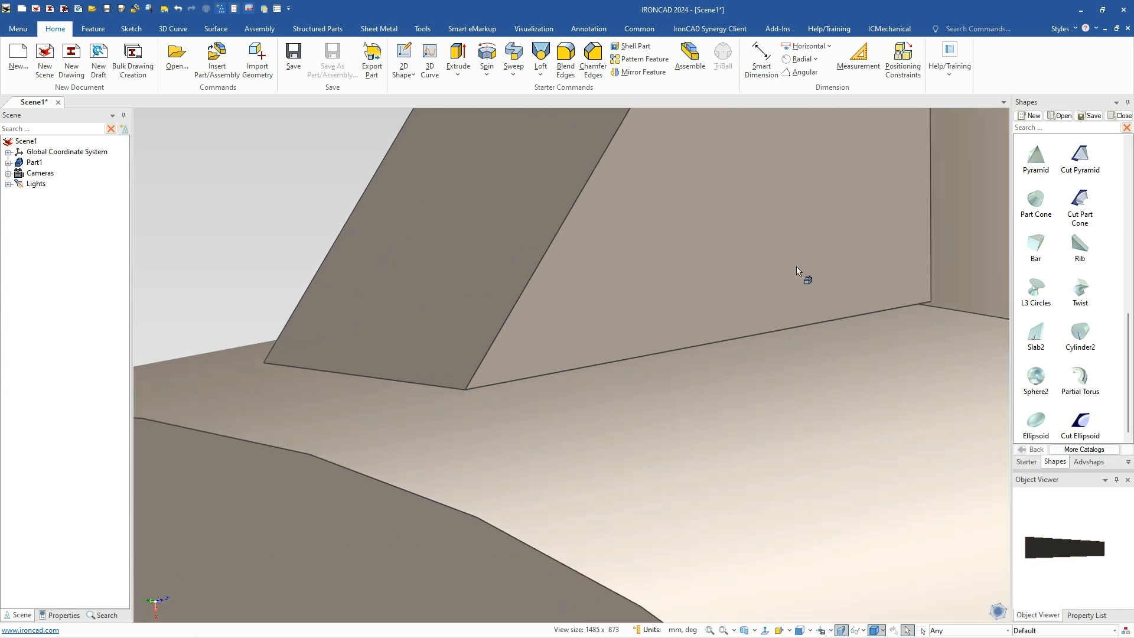
pyautogui.scroll(2, 495, 396)
pyautogui.moveTo(499, 392); pyautogui.dragTo(489, 360, button='middle')
pyautogui.click(487, 380)
pyautogui.click(486, 380)
pyautogui.moveTo(487, 380); pyautogui.dragTo(280, 232, button='middle')
pyautogui.click(233, 218)
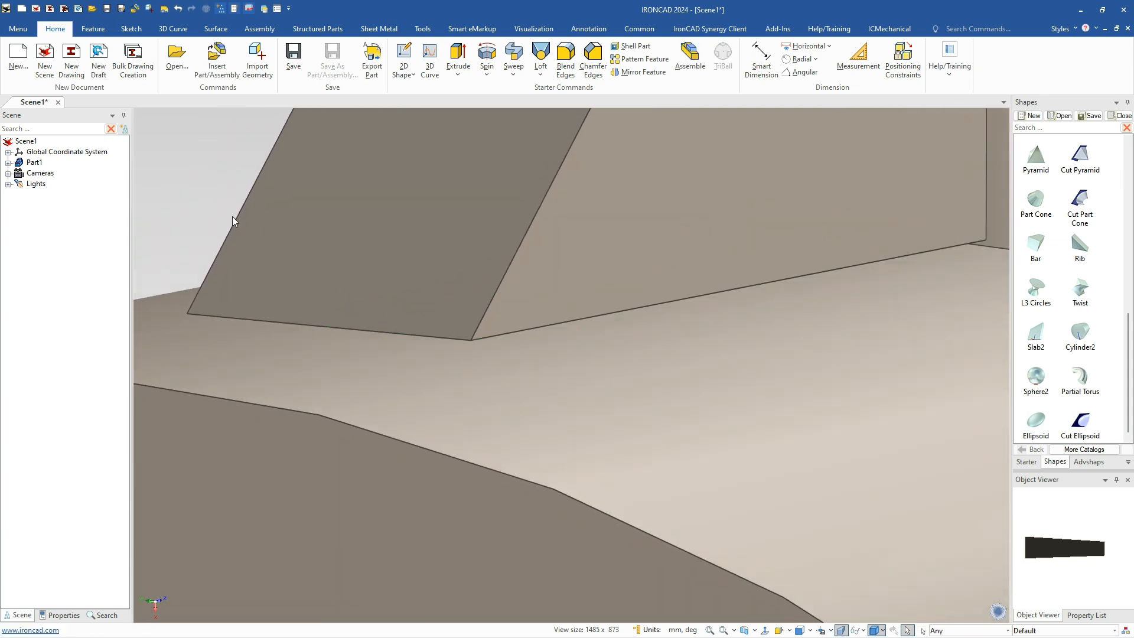
# Suppress the main body cylinder to expose the rib's underside, and dismiss the part regeneration errors
pyautogui.click(331, 409)
pyautogui.click(332, 408)
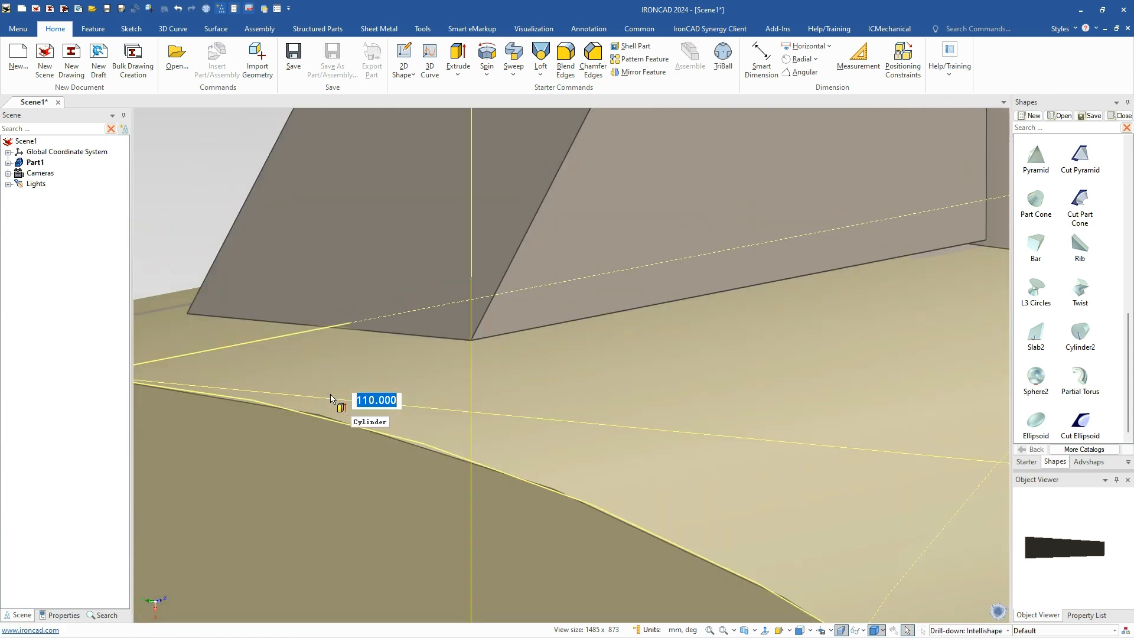
pyautogui.rightClick(331, 389)
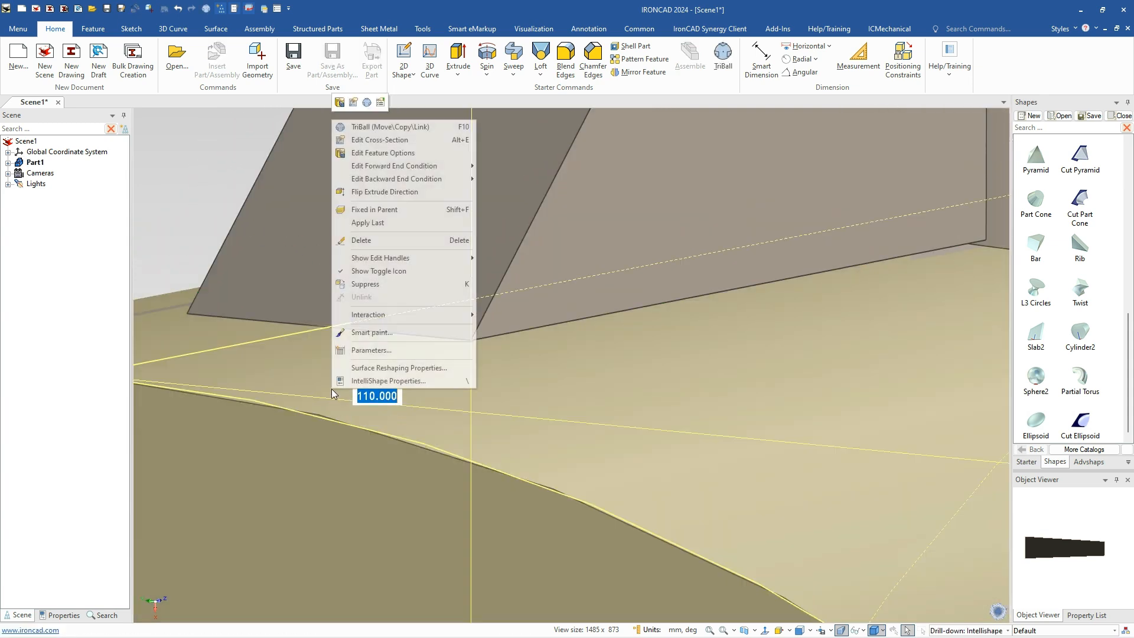
pyautogui.click(378, 285)
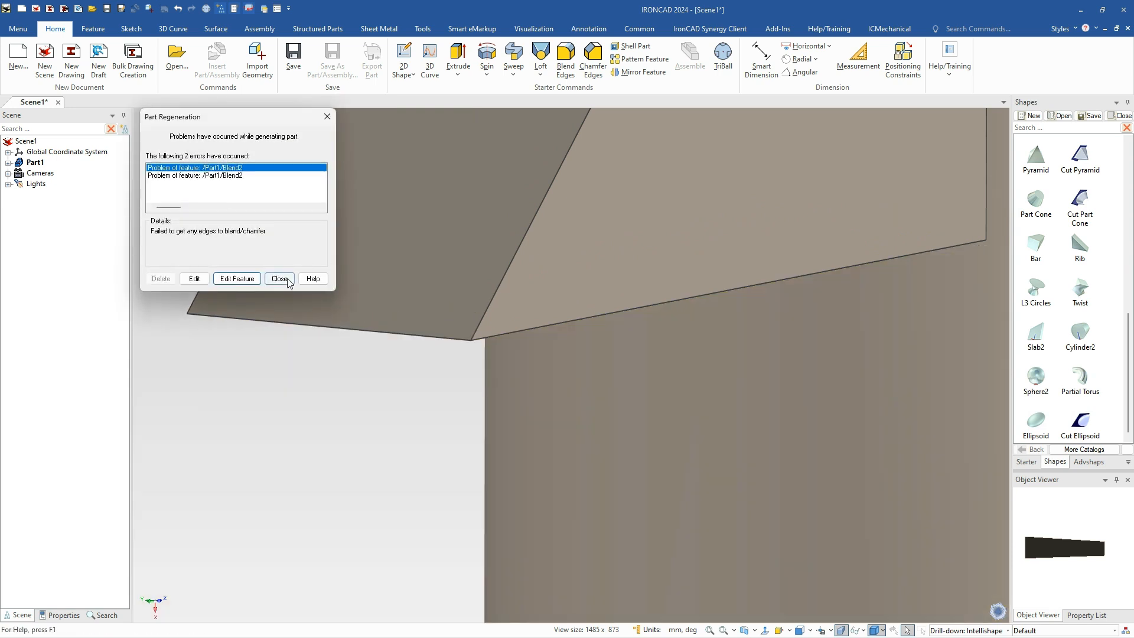
pyautogui.click(287, 280)
# Pull the rib's bottom face a short distance downward so the rib extends into the body
pyautogui.moveTo(393, 357); pyautogui.dragTo(390, 309, button='middle')
pyautogui.click(527, 391)
pyautogui.click(528, 390)
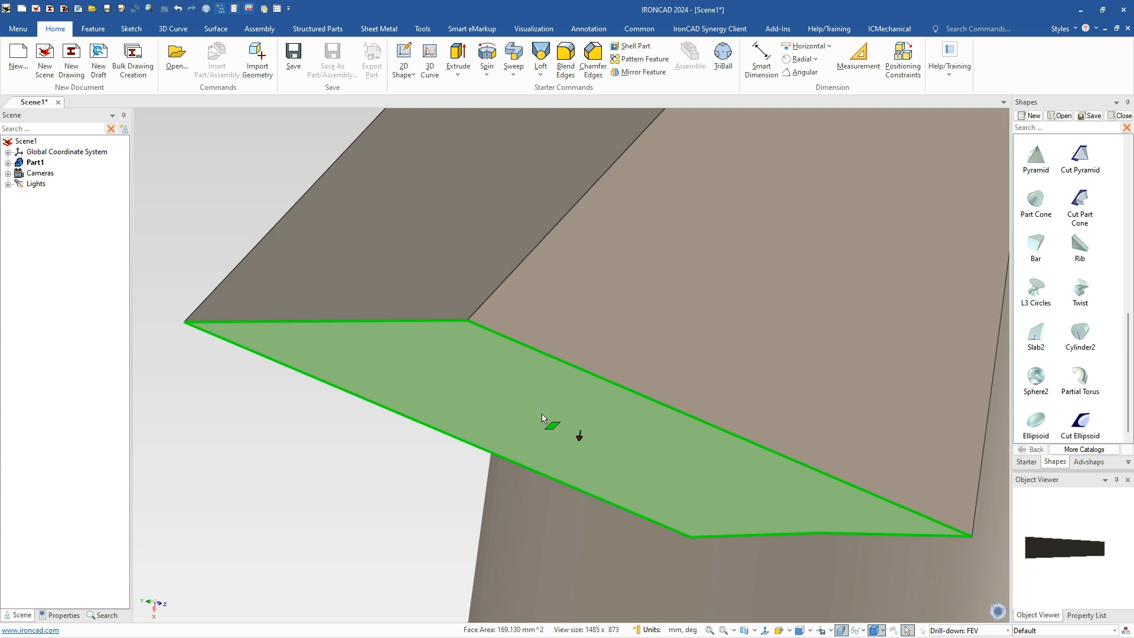
pyautogui.moveTo(579, 438); pyautogui.dragTo(577, 456)
pyautogui.click(177, 203)
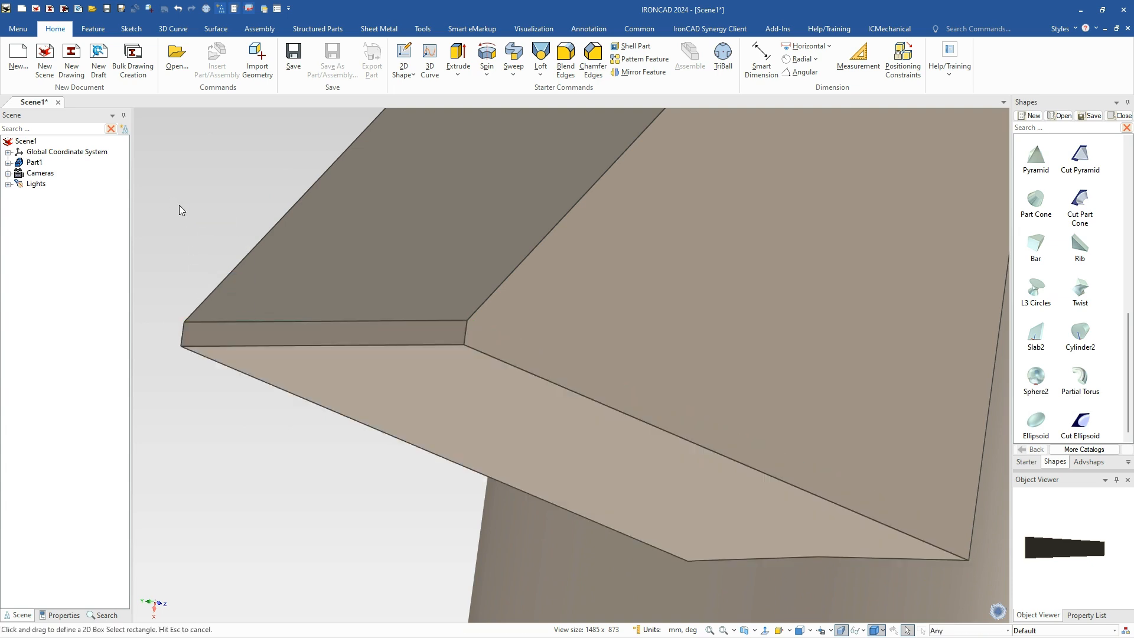
# Unsuppress the main body cylinder, the first feature of Part1
pyautogui.click(7, 163)
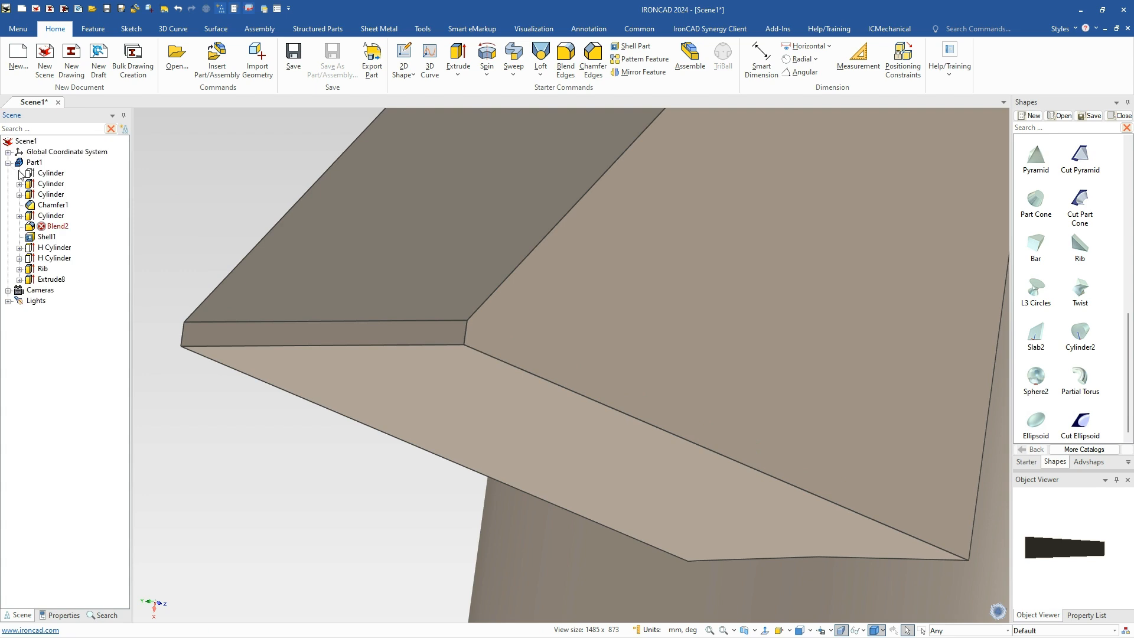
pyautogui.click(33, 173)
pyautogui.rightClick(33, 174)
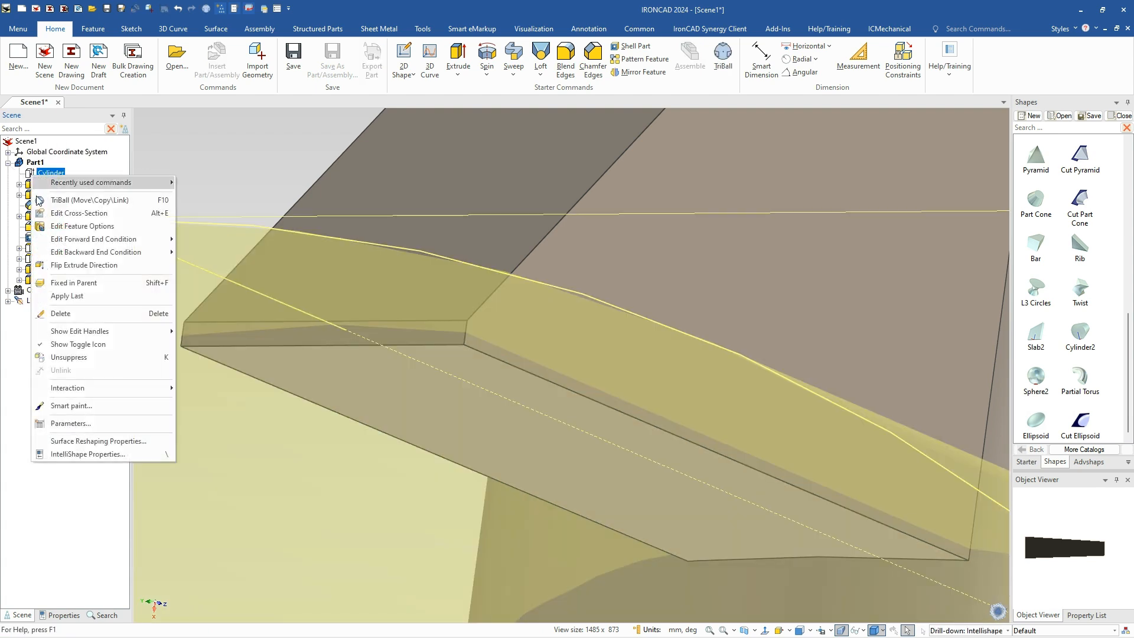
pyautogui.click(86, 359)
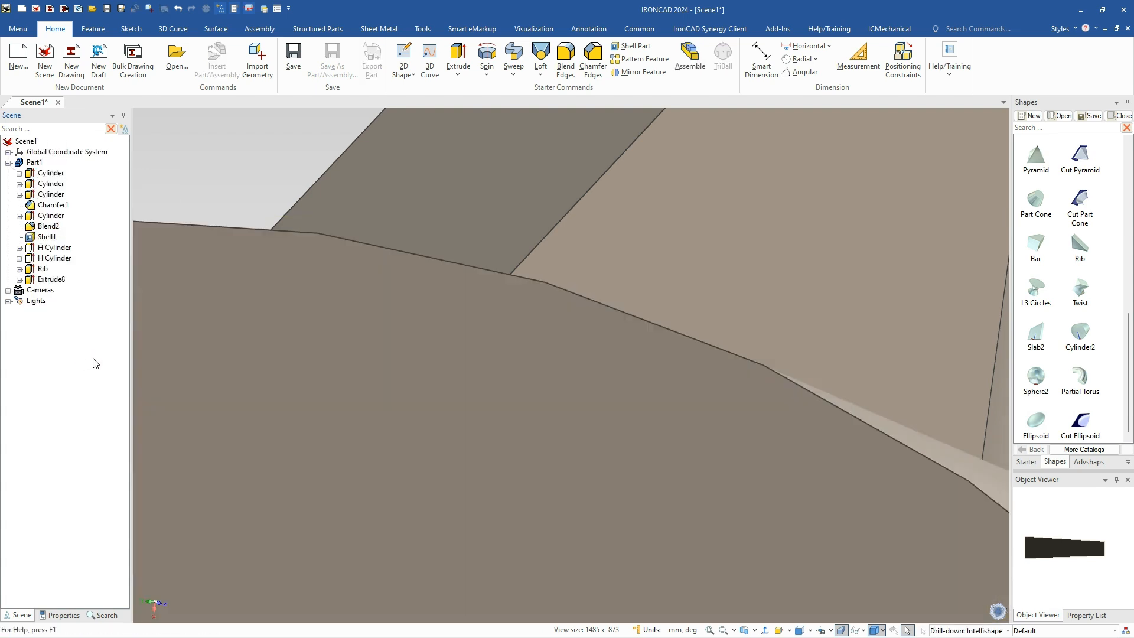
# Examine the extended rib base against the curved body surface, and check the whole housing
pyautogui.click(288, 124)
pyautogui.scroll(-5, 385, 302)
pyautogui.moveTo(378, 307); pyautogui.dragTo(408, 339, button='middle')
pyautogui.scroll(6, 530, 334)
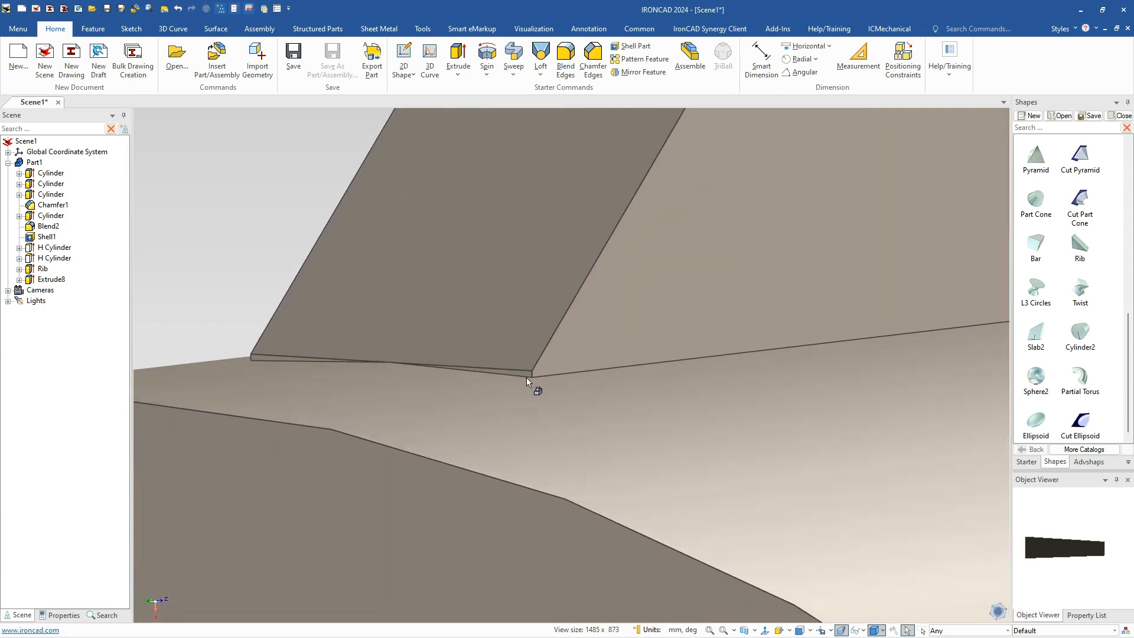
pyautogui.scroll(-6, 520, 380)
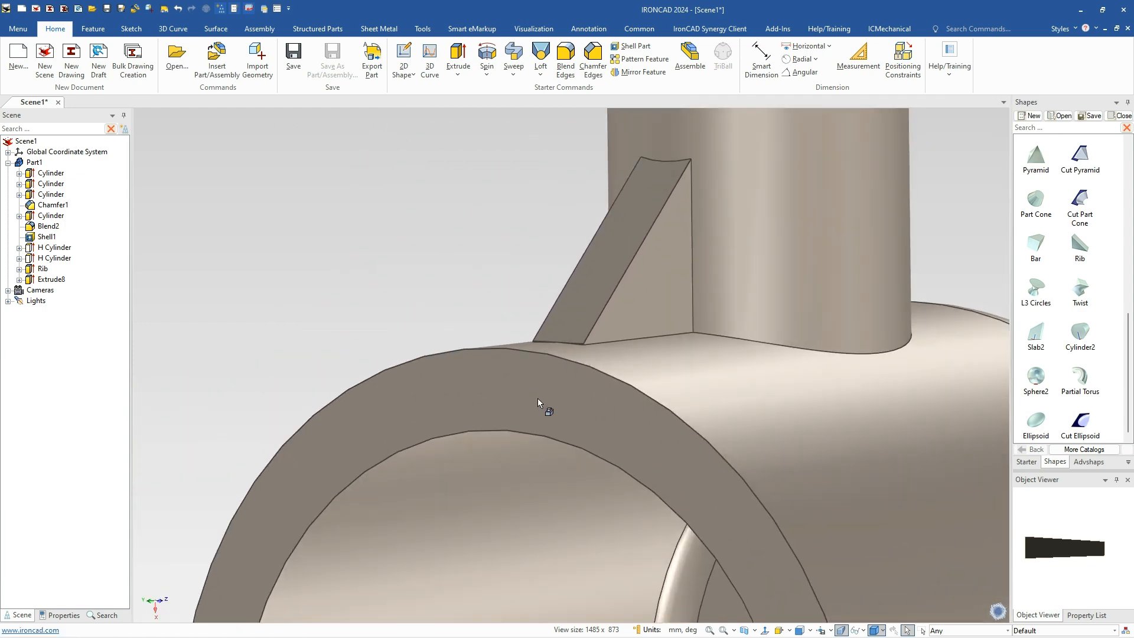
pyautogui.moveTo(541, 400)
pyautogui.mouseDown(button='middle')
pyautogui.moveTo(567, 333)
pyautogui.moveTo(542, 417)
pyautogui.mouseUp(button='middle')
pyautogui.scroll(-5, 539, 378)
pyautogui.scroll(3, 632, 404)
pyautogui.scroll(-3, 665, 432)
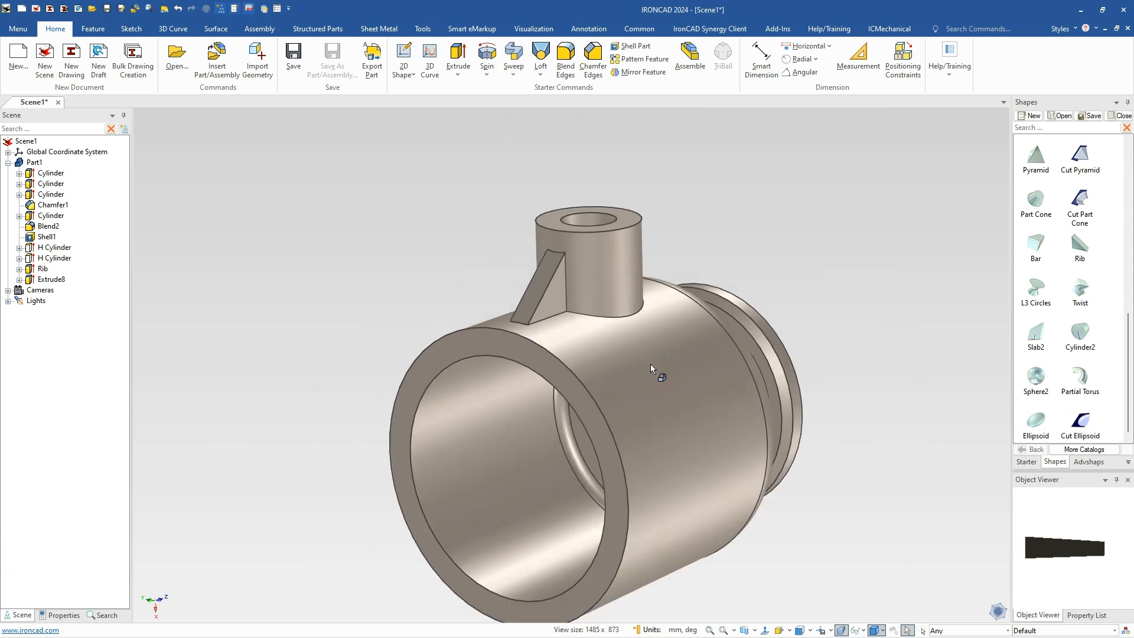
# Cut a 96 mm diameter, 14 mm deep counterbore into the body's open end with a Cut Cylinder from the Starter catalog
pyautogui.click(1026, 462)
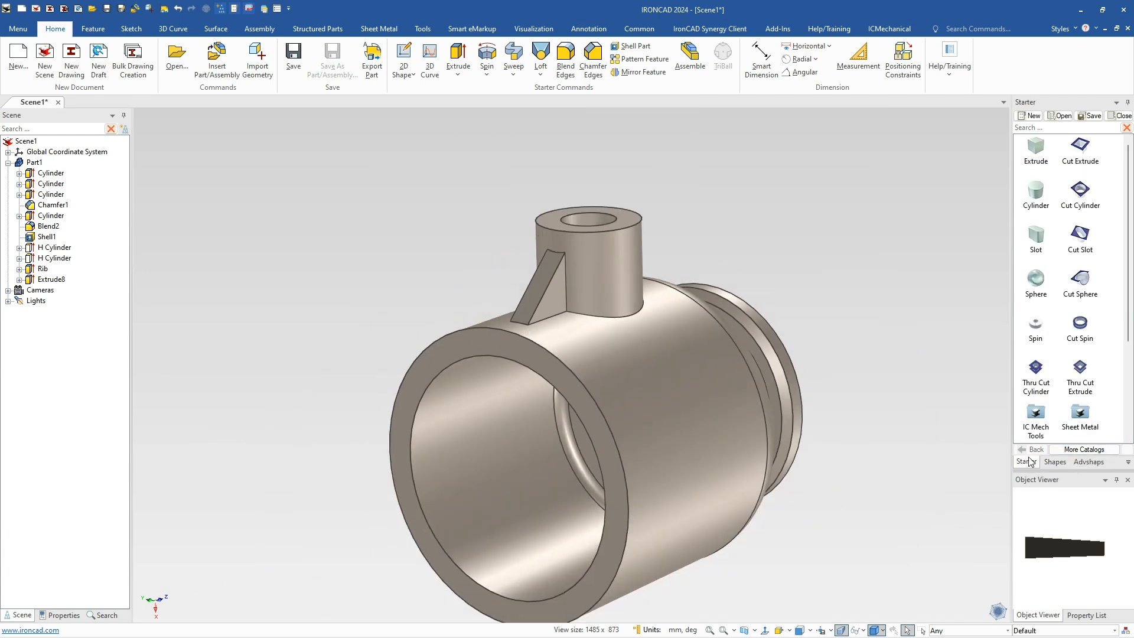
pyautogui.moveTo(1075, 200); pyautogui.dragTo(505, 479)
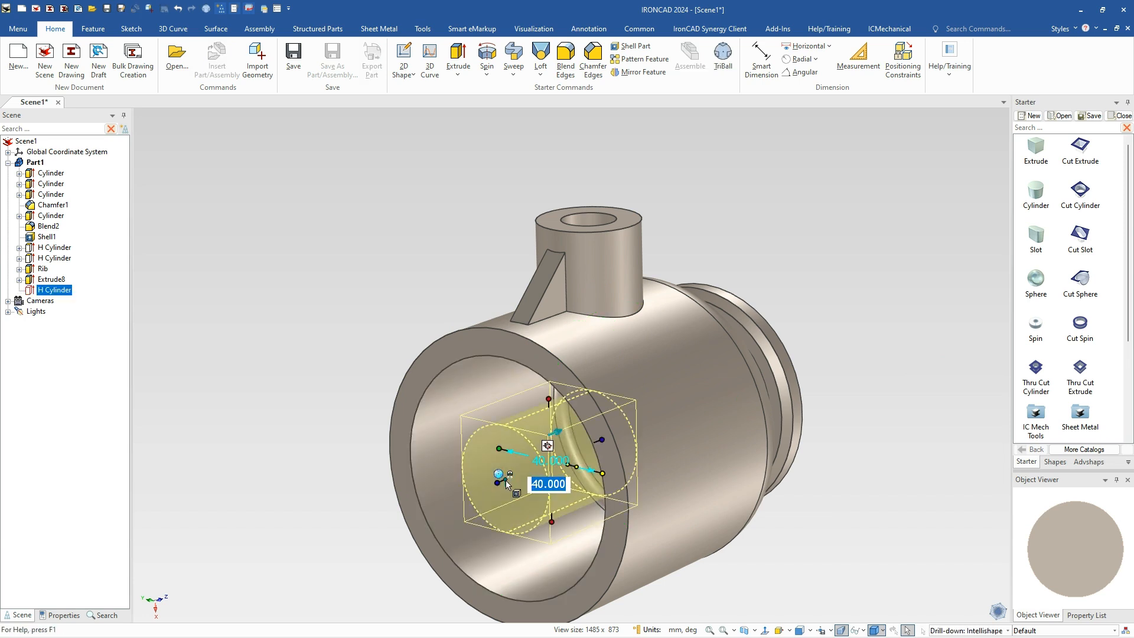
pyautogui.write('96')
pyautogui.press('Return')
pyautogui.press('Tab')
pyautogui.press('Tab')
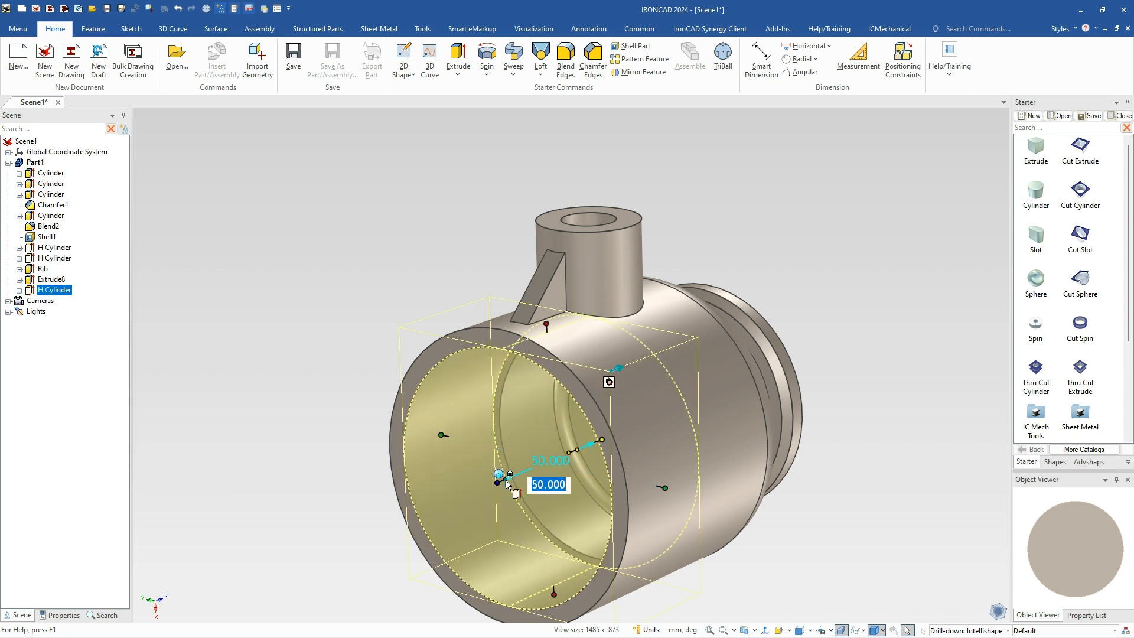
pyautogui.write('14')
pyautogui.press('Tab')
pyautogui.click(753, 545)
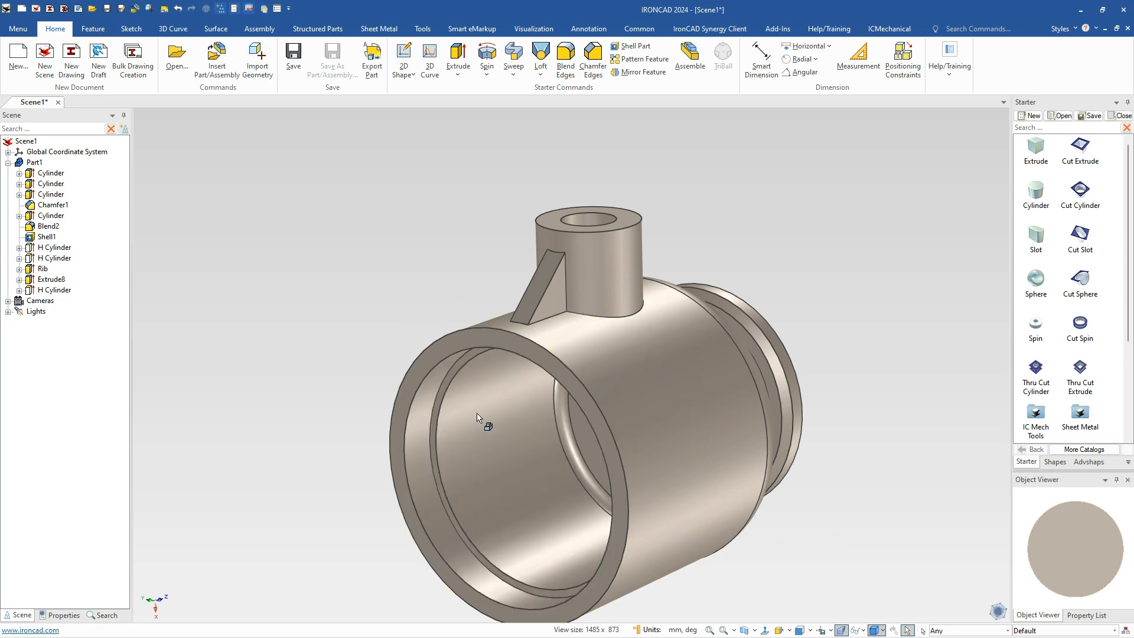
# Check the mass and mass density in the whole part's properties
pyautogui.moveTo(667, 451); pyautogui.dragTo(733, 499, button='middle')
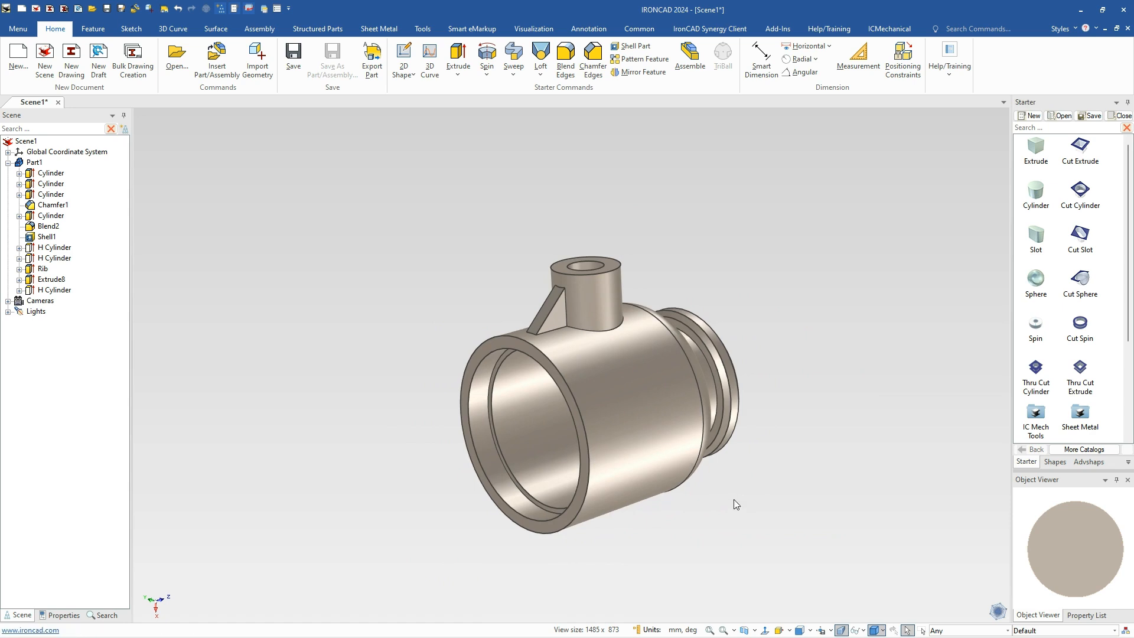
pyautogui.scroll(4, 632, 425)
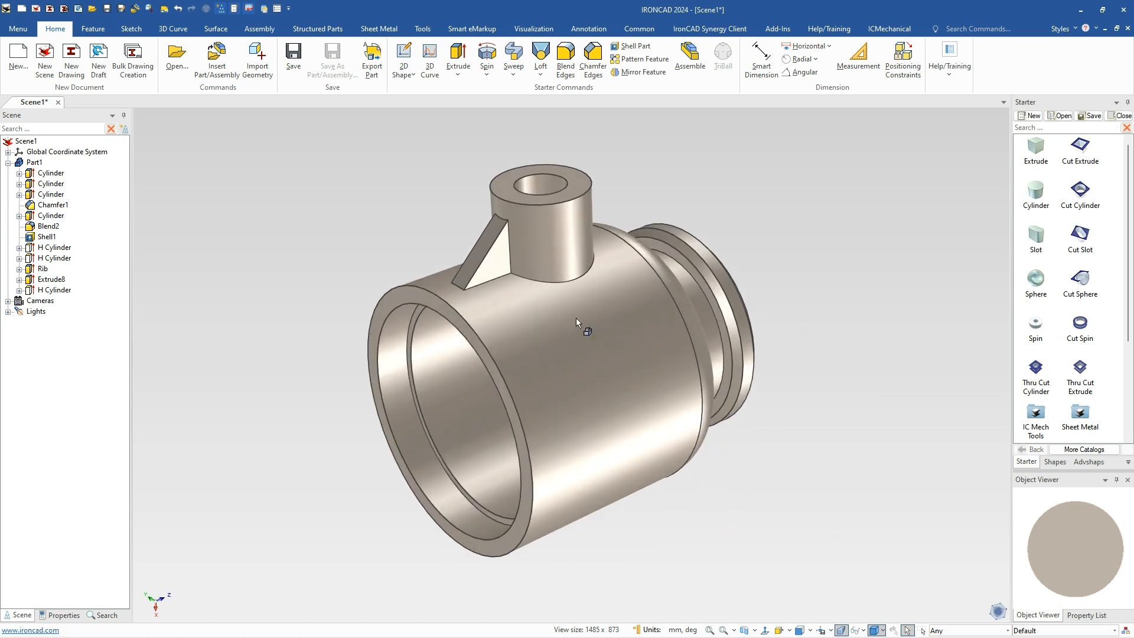
pyautogui.click(521, 347)
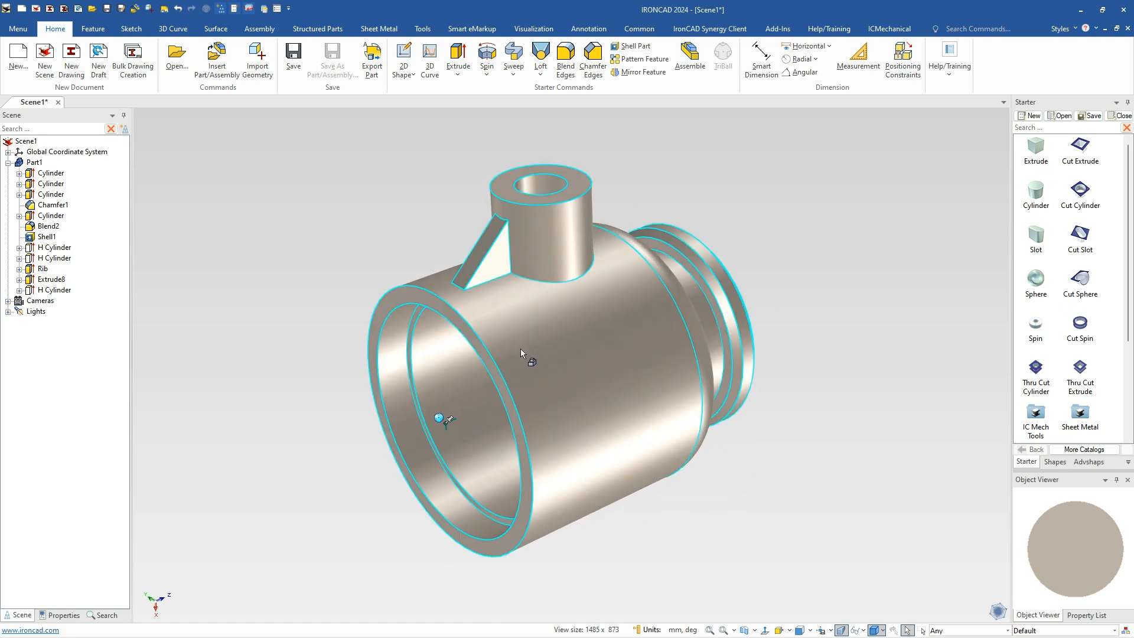
pyautogui.click(60, 615)
pyautogui.click(53, 419)
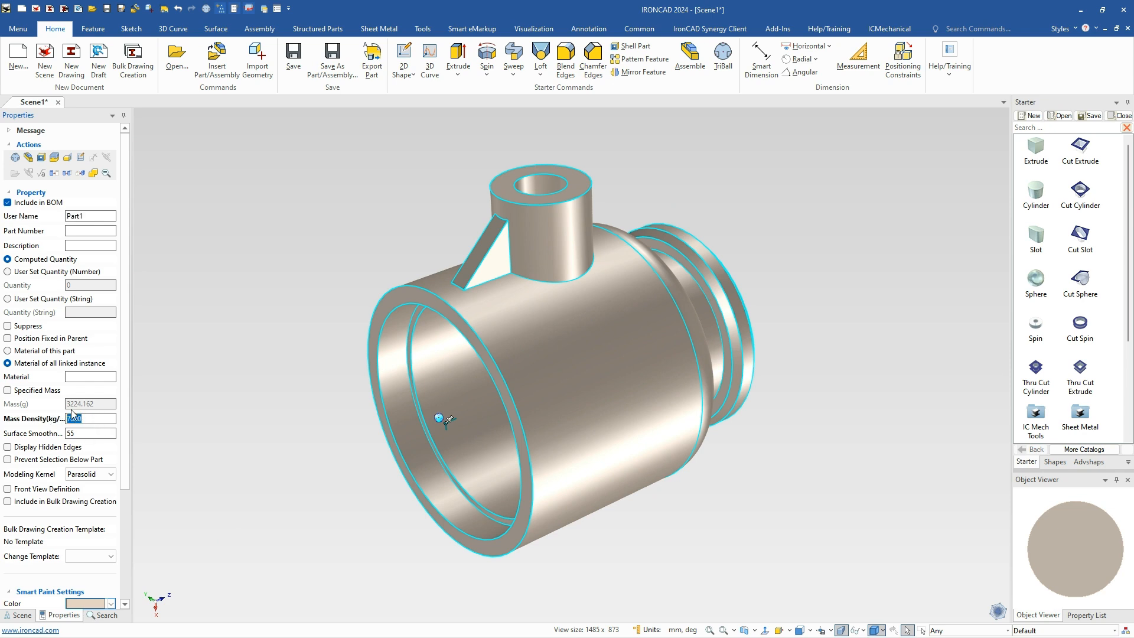
pyautogui.click(248, 423)
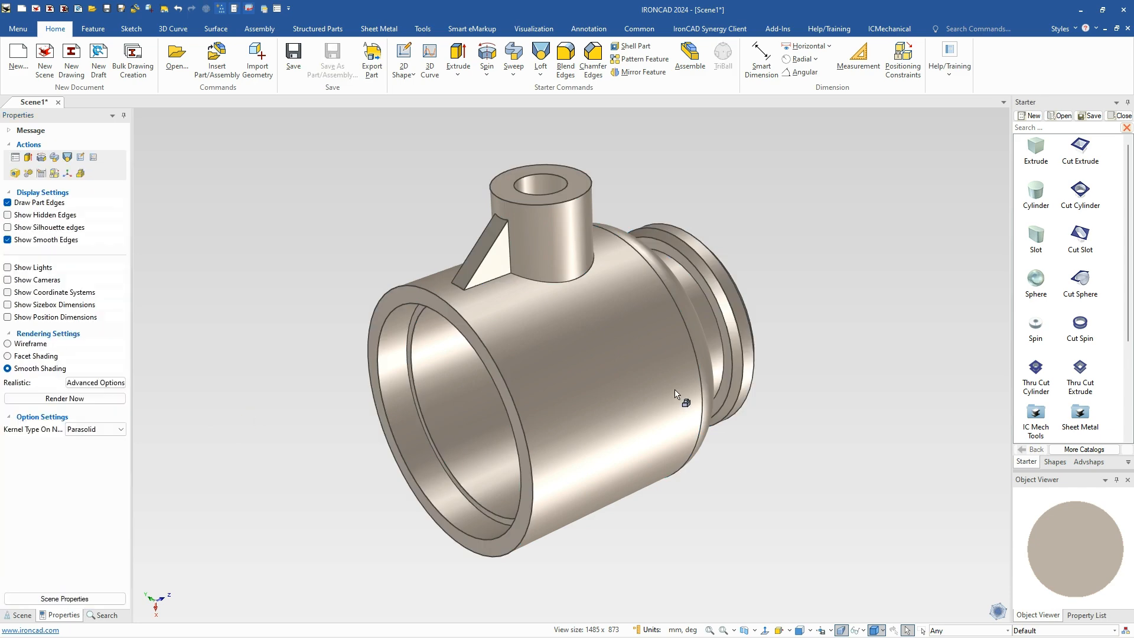
# Apply a blue color to the whole part with SmartPaint
pyautogui.click(616, 346)
pyautogui.rightClick(615, 346)
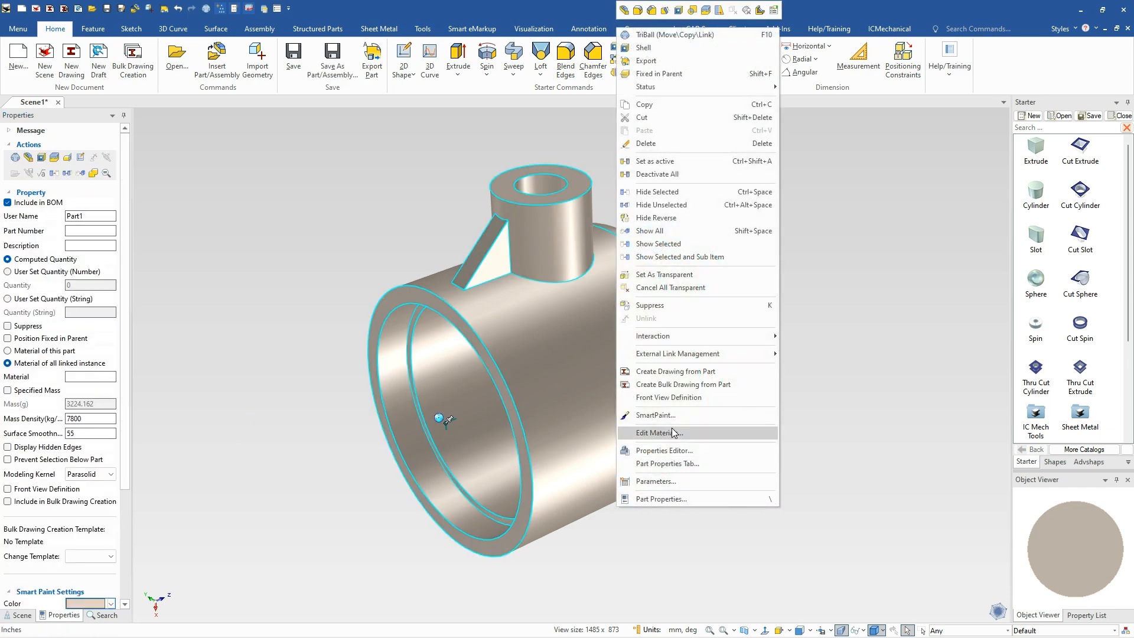
pyautogui.click(667, 415)
pyautogui.click(251, 236)
pyautogui.click(254, 234)
pyautogui.click(279, 321)
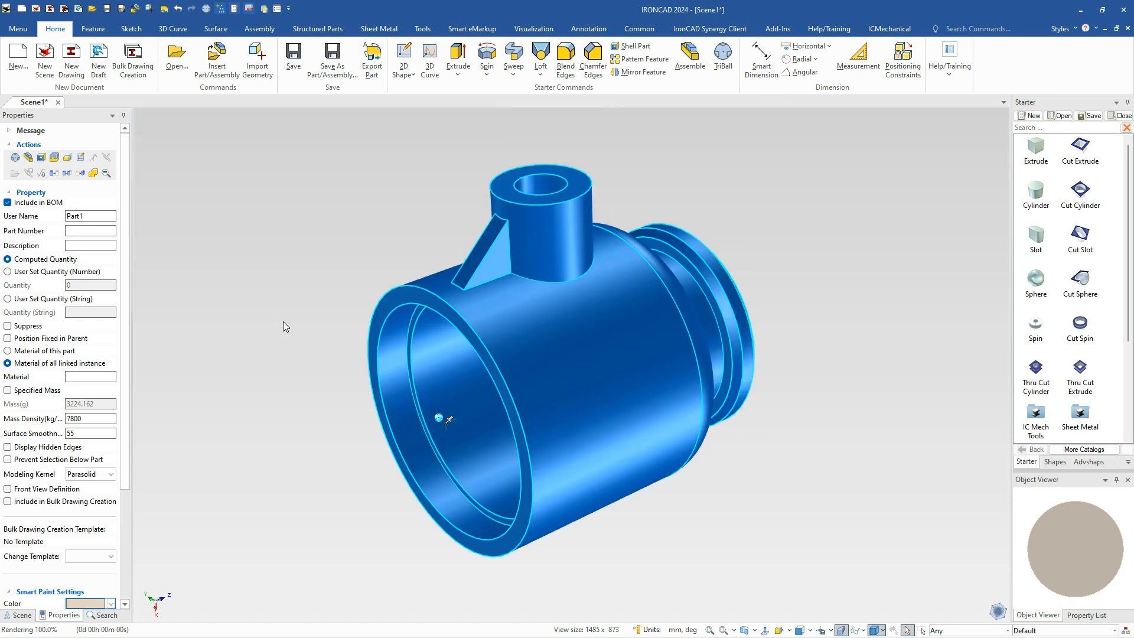
pyautogui.click(261, 345)
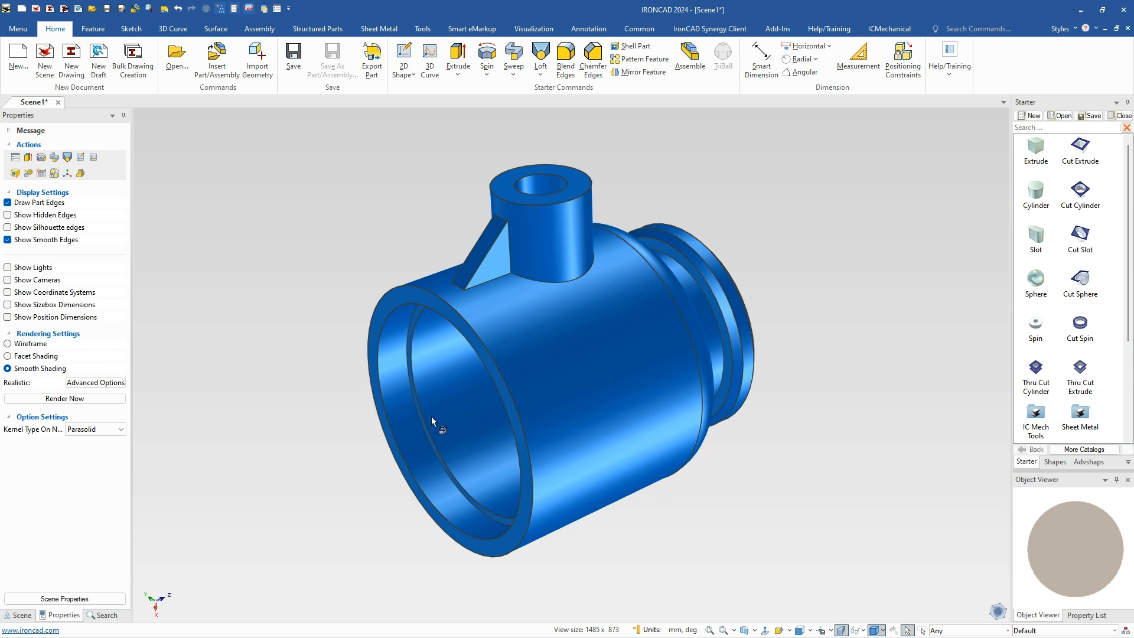
pyautogui.moveTo(850, 484); pyautogui.dragTo(707, 390, button='middle')
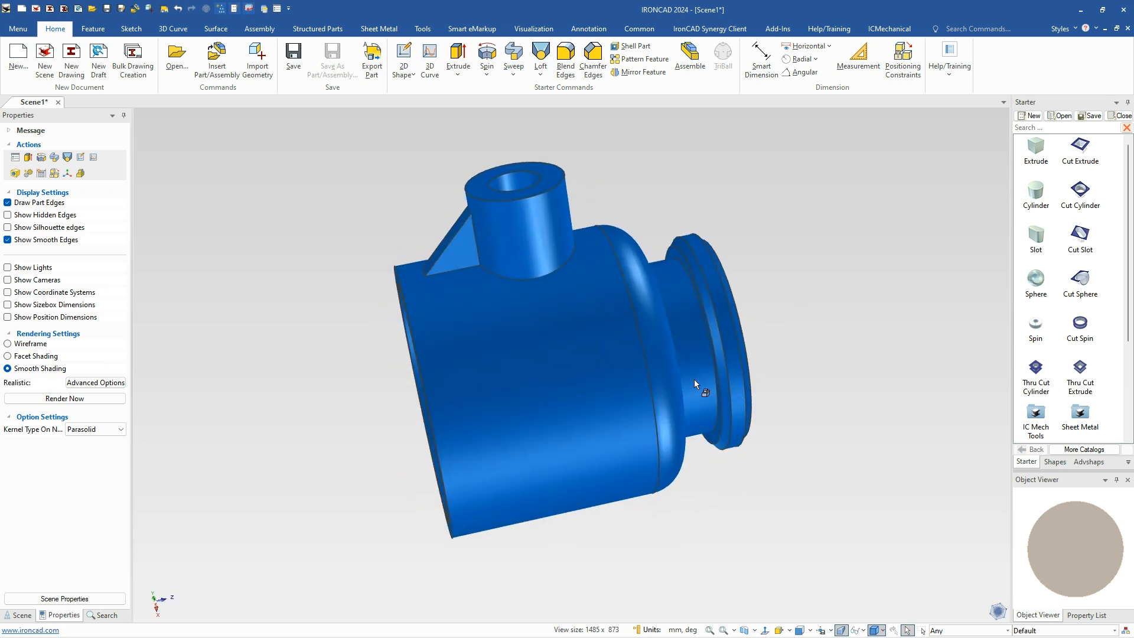
pyautogui.click(702, 370)
pyautogui.click(700, 372)
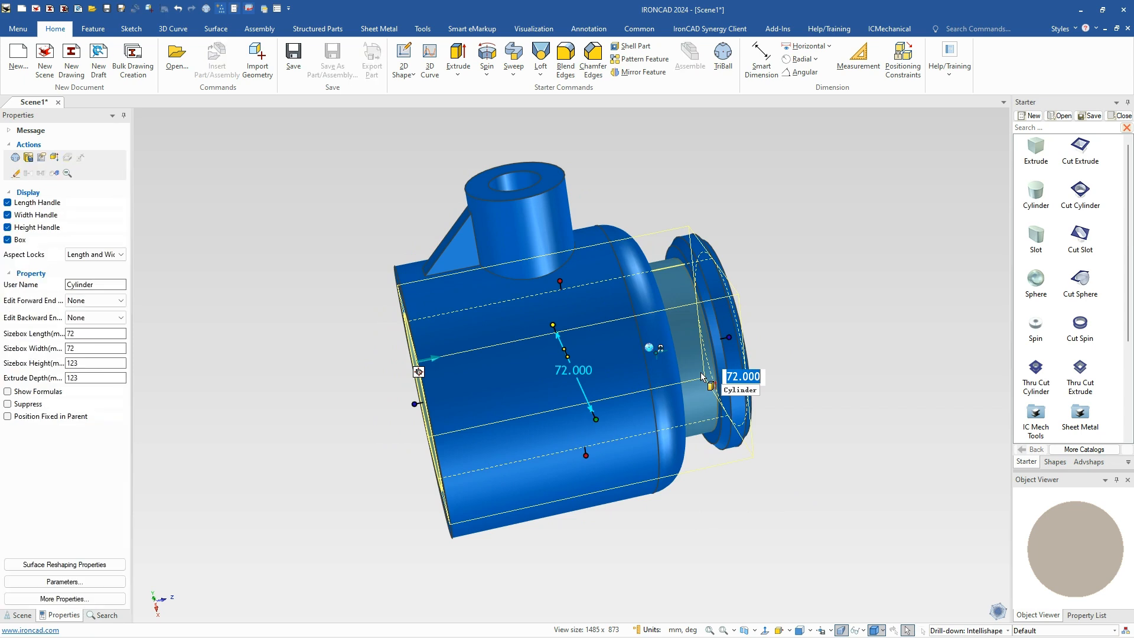
pyautogui.click(697, 487)
pyautogui.moveTo(697, 487); pyautogui.dragTo(825, 481, button='middle')
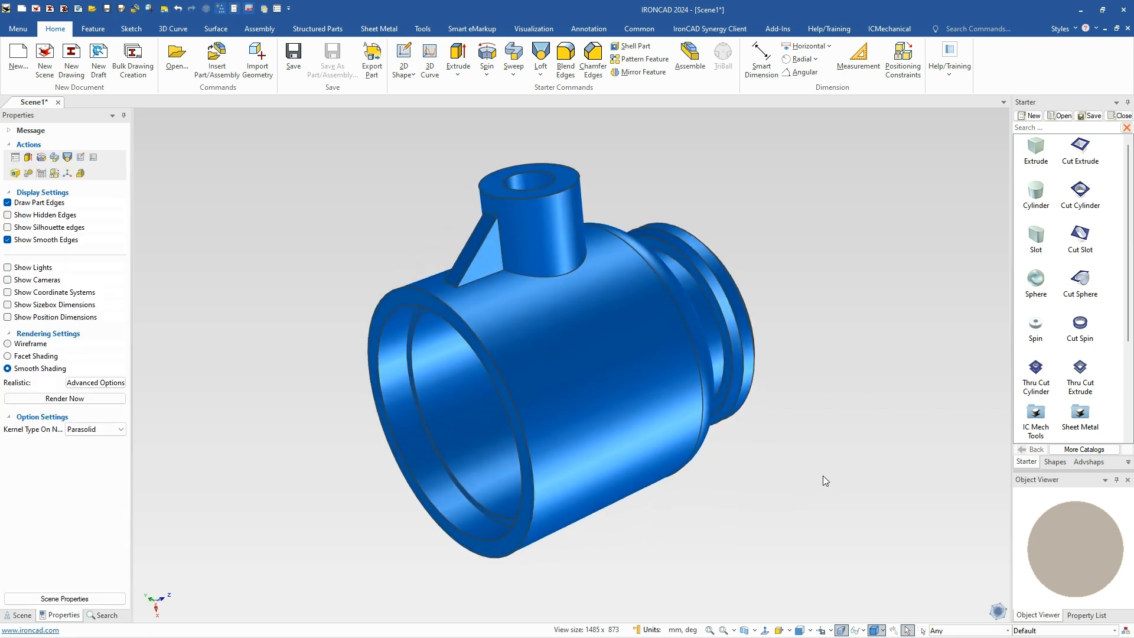